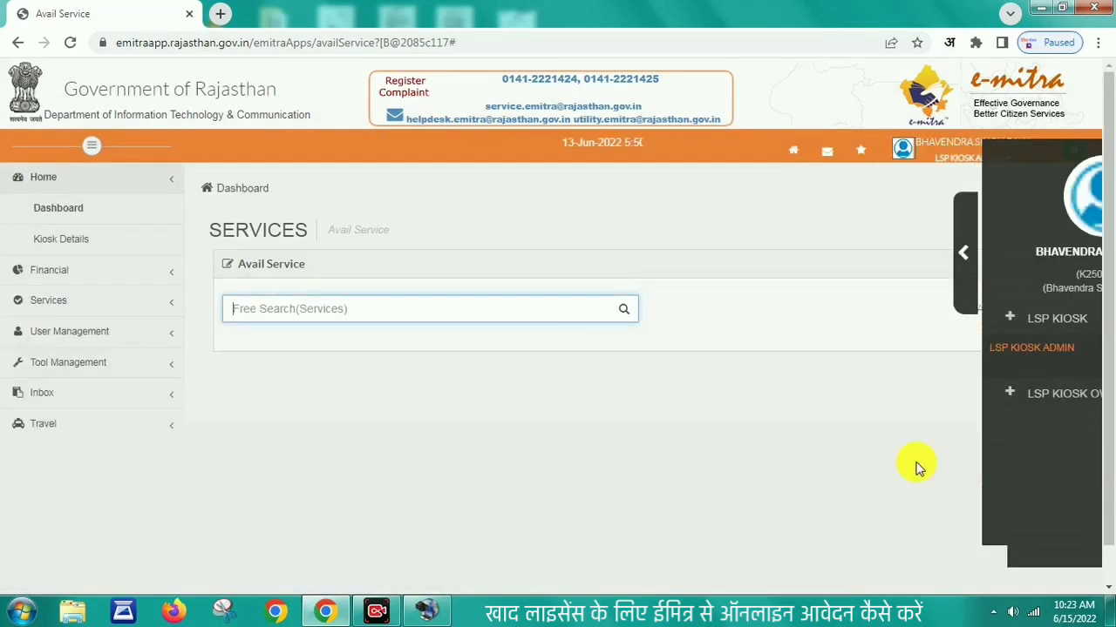
Step: Search AGRICULTURAL in e-Mitra, pick the agricultural inputs licence service and confirm the redirect
{"action": "left_click", "coordinate": [344, 316]}
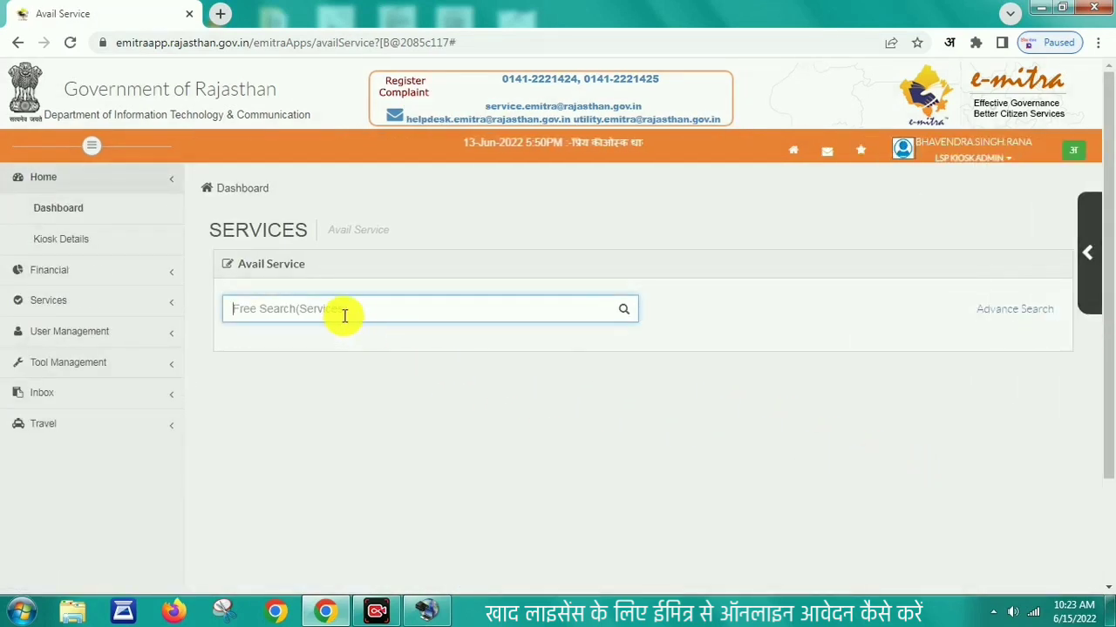
{"action": "type", "text": "AGRICULTURAL"}
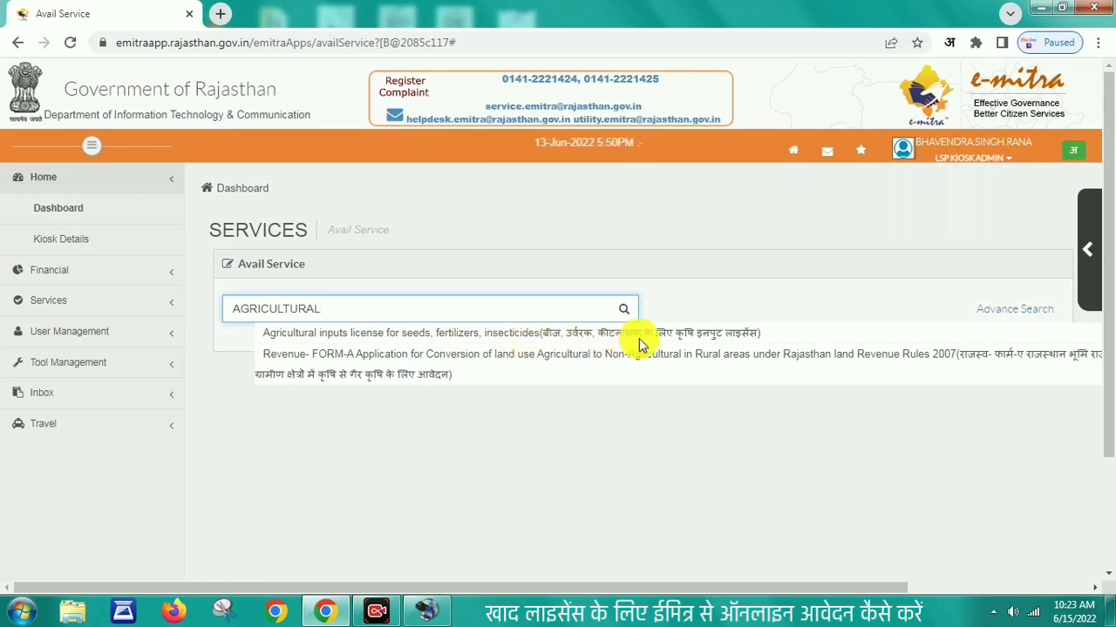
{"action": "left_click", "coordinate": [700, 338]}
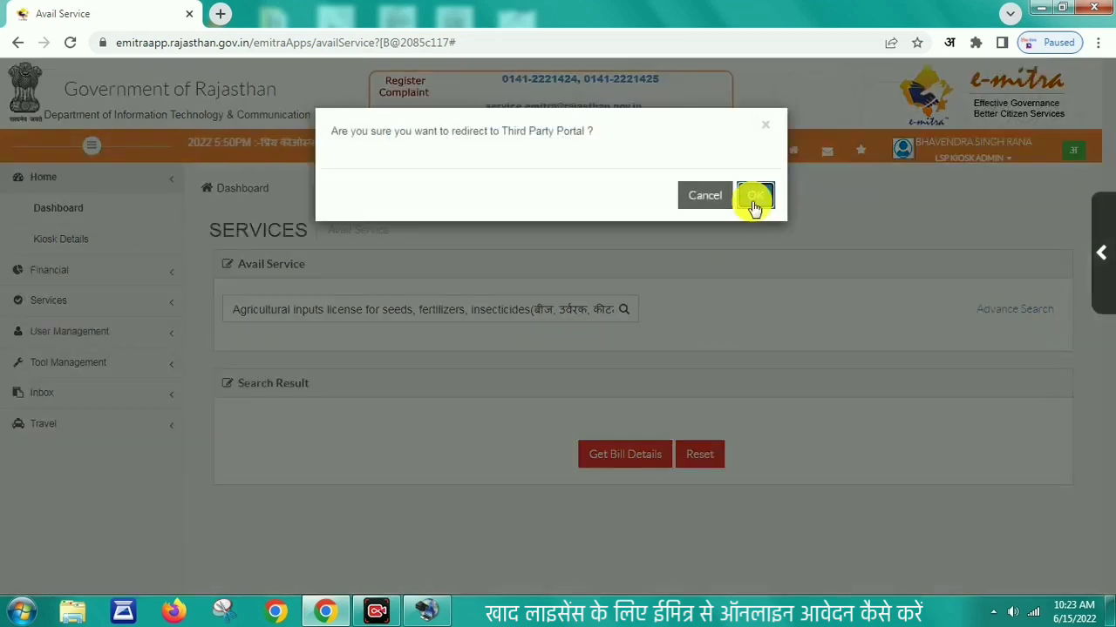
{"action": "left_click", "coordinate": [750, 199]}
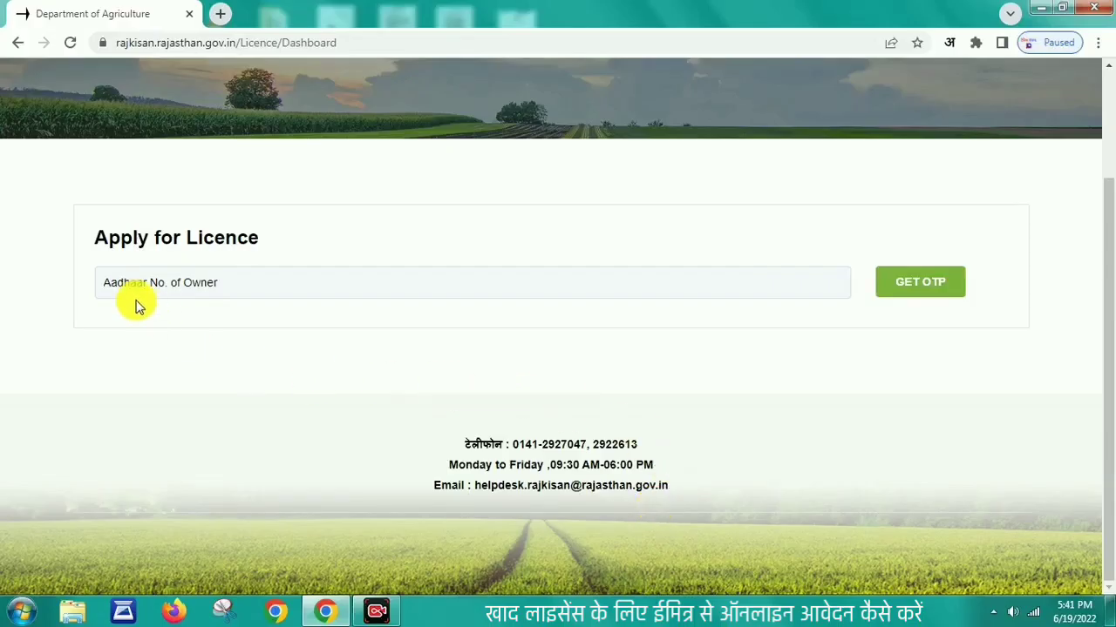
Step: Enter the owner's Aadhaar number, request an OTP, then paste and submit the received OTP
{"action": "left_click", "coordinate": [113, 282]}
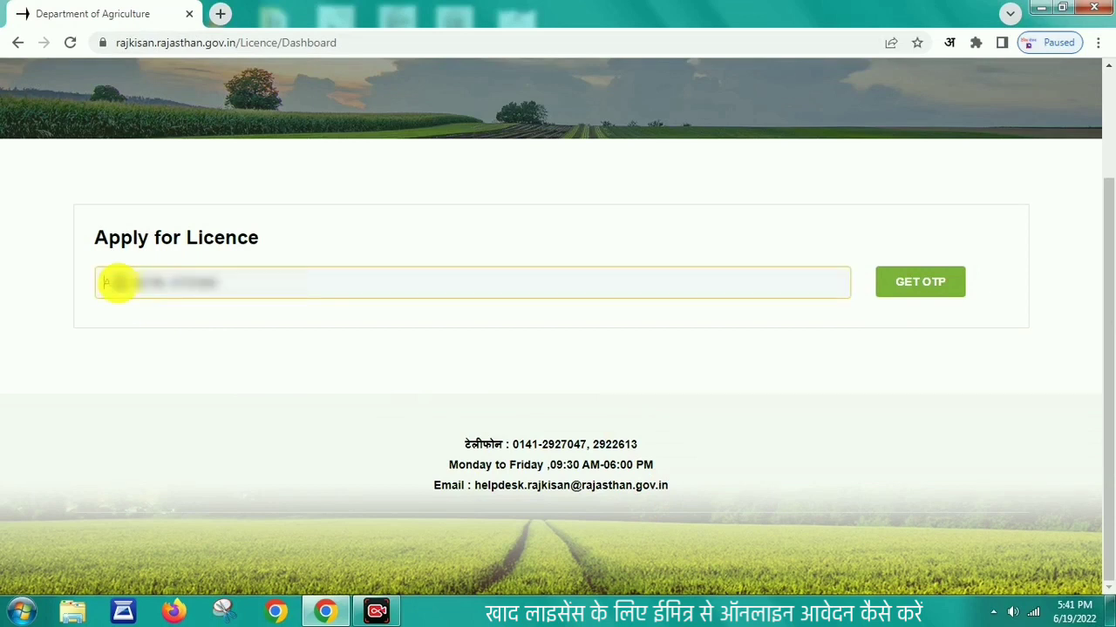
{"action": "type", "text": "9"}
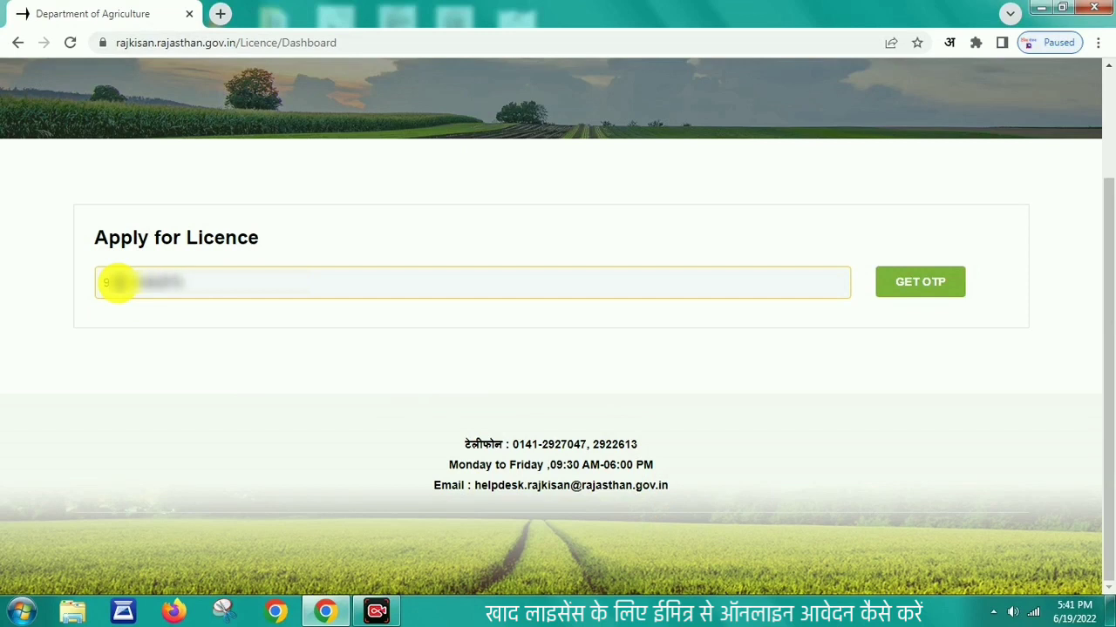
{"action": "left_click", "coordinate": [908, 284]}
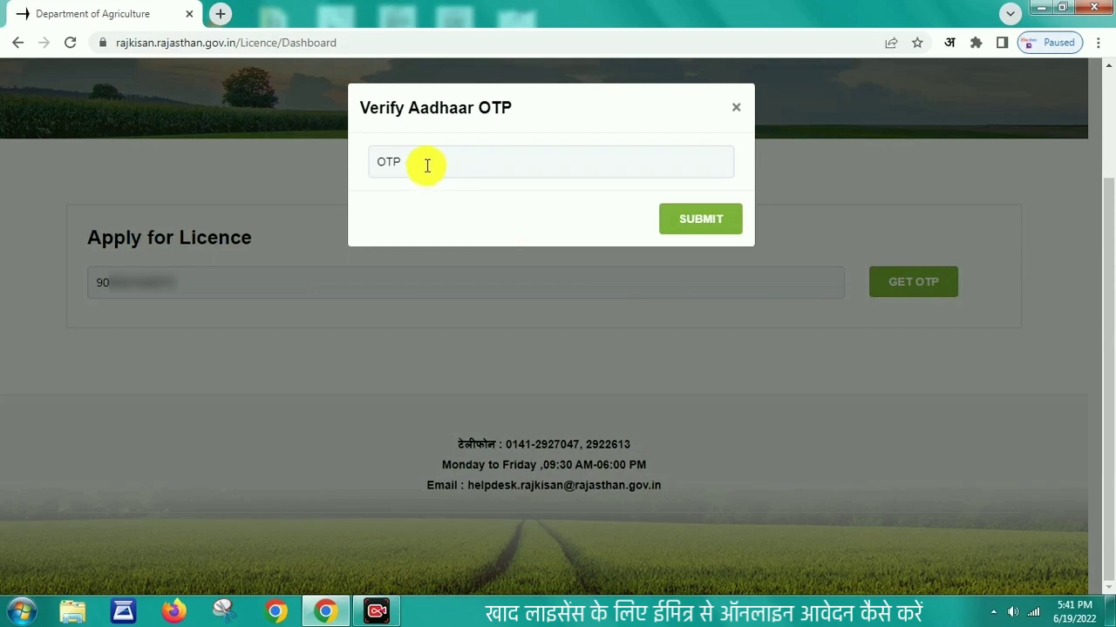
{"action": "left_click", "coordinate": [423, 164]}
{"action": "key", "text": "ctrl+v"}
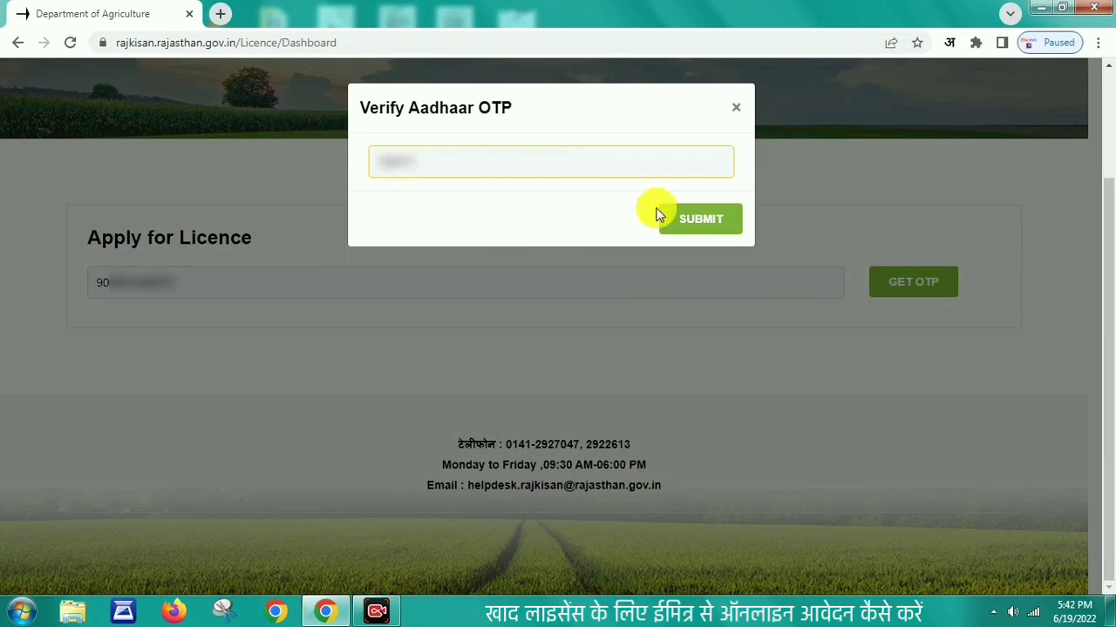
{"action": "left_click", "coordinate": [713, 229]}
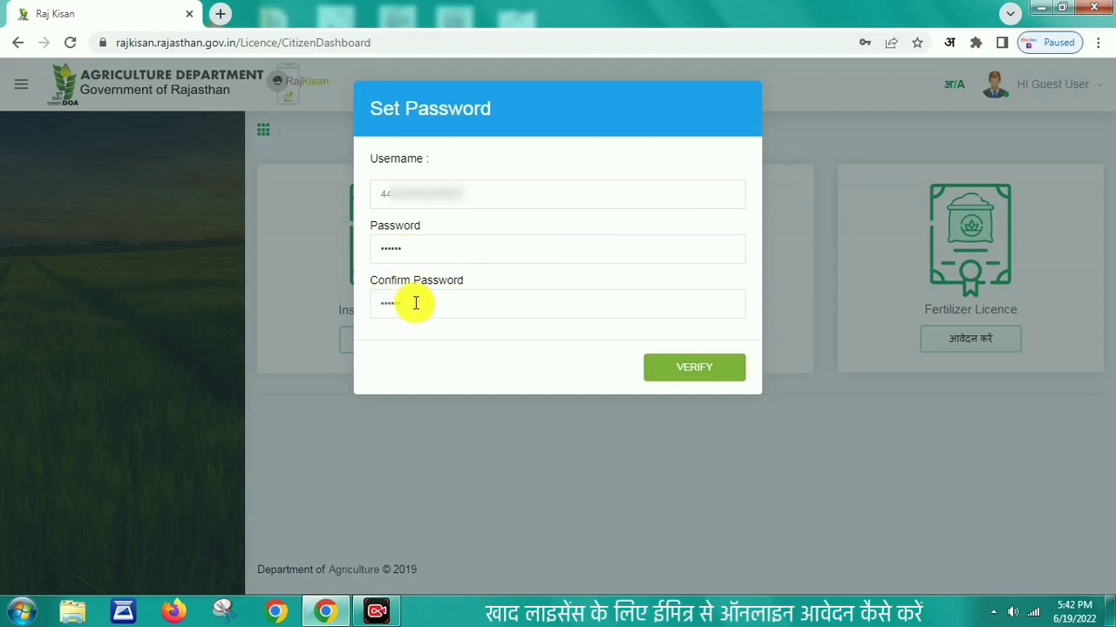
Step: Save the new account password, dismiss the confirmation, and start a Fertilizer Licence application
{"action": "left_click", "coordinate": [713, 372]}
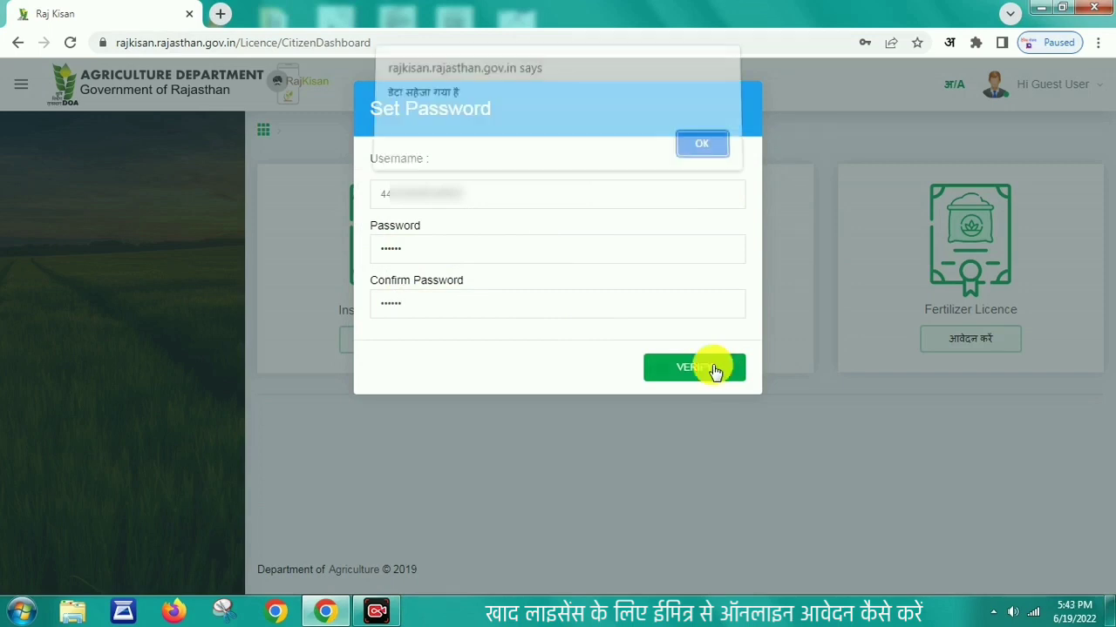
{"action": "left_click", "coordinate": [693, 154]}
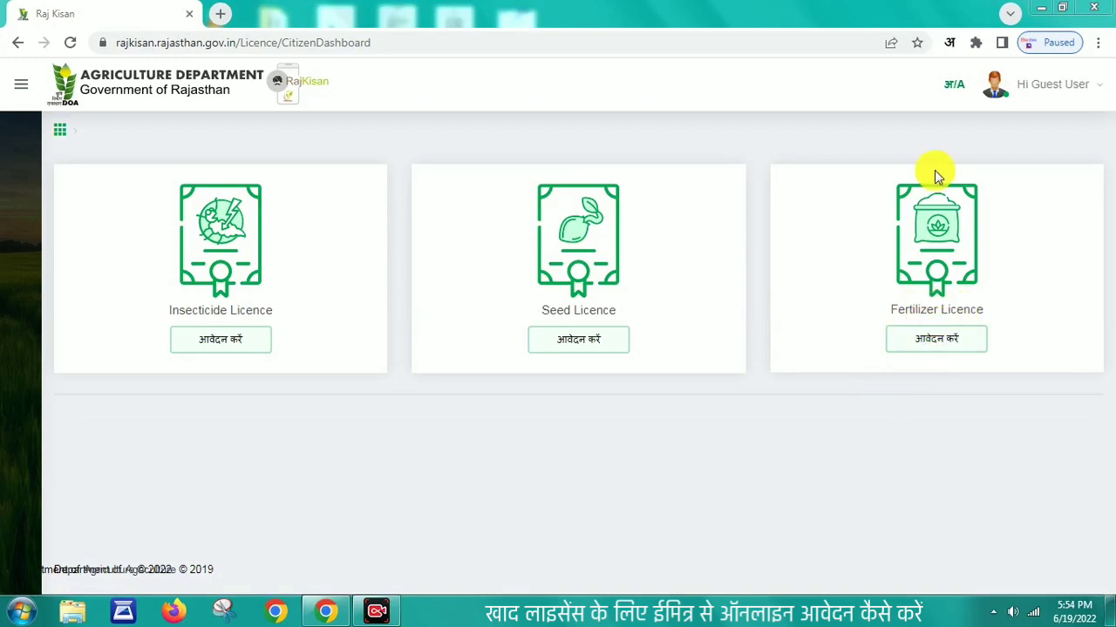
{"action": "left_click", "coordinate": [945, 347]}
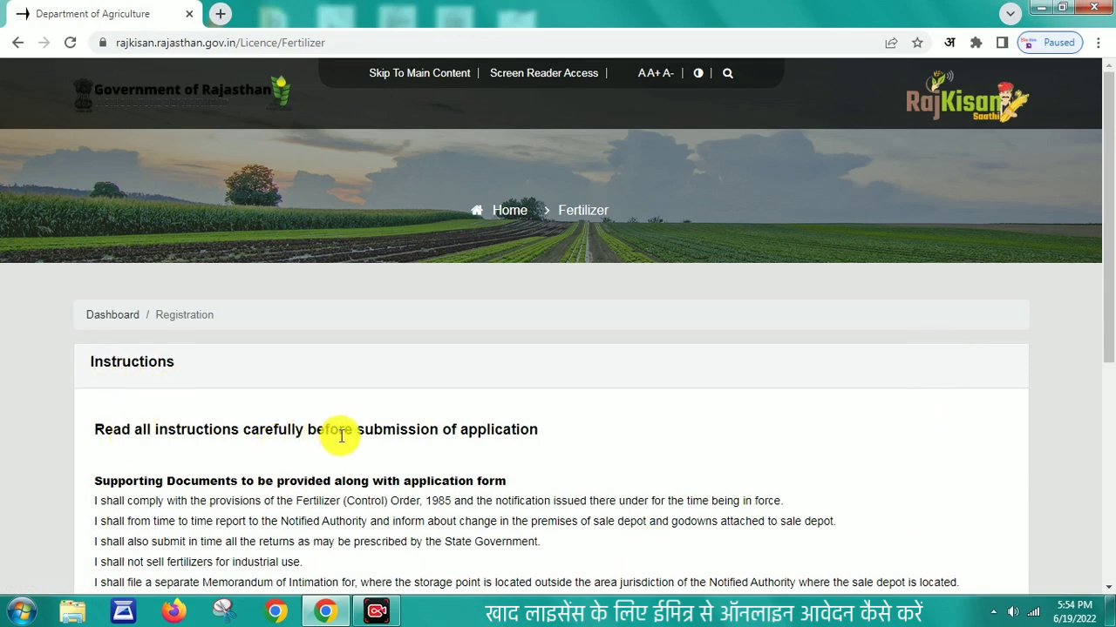
Step: Accept the fertilizer licence instructions and continue to the registration form
{"action": "left_click_drag", "start_coordinate": [1111, 315], "coordinate": [1111, 475]}
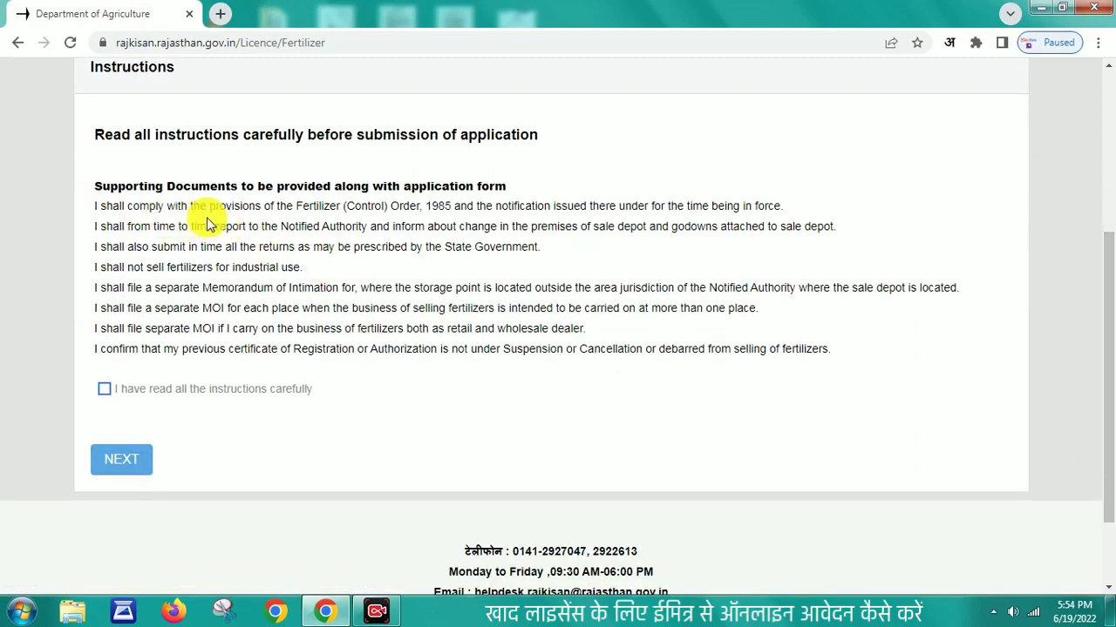
{"action": "left_click", "coordinate": [104, 388]}
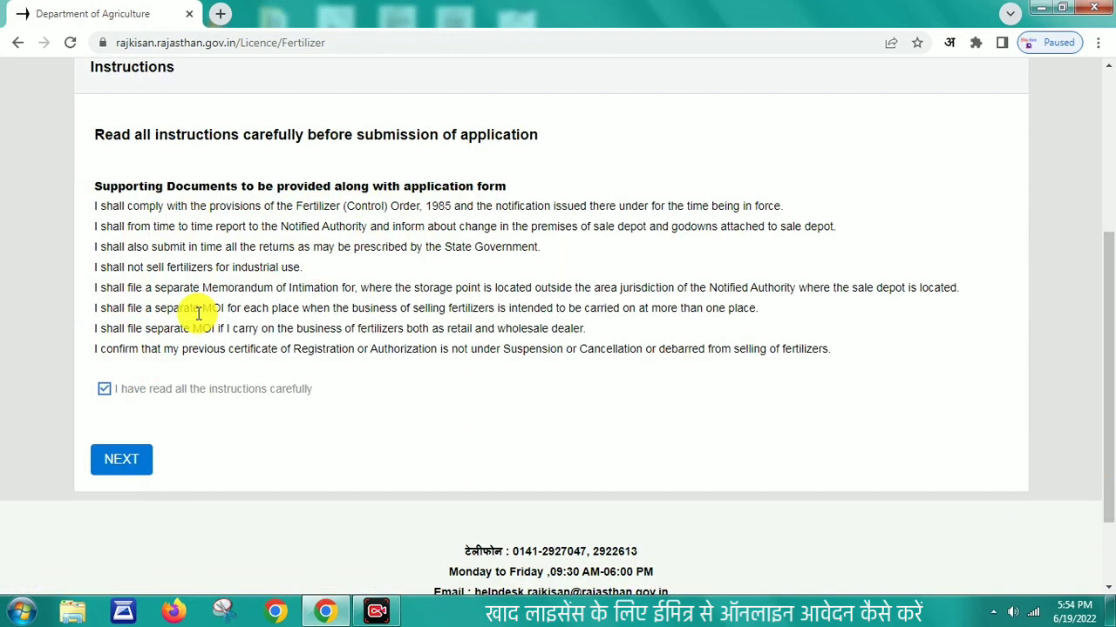
{"action": "left_click", "coordinate": [124, 458]}
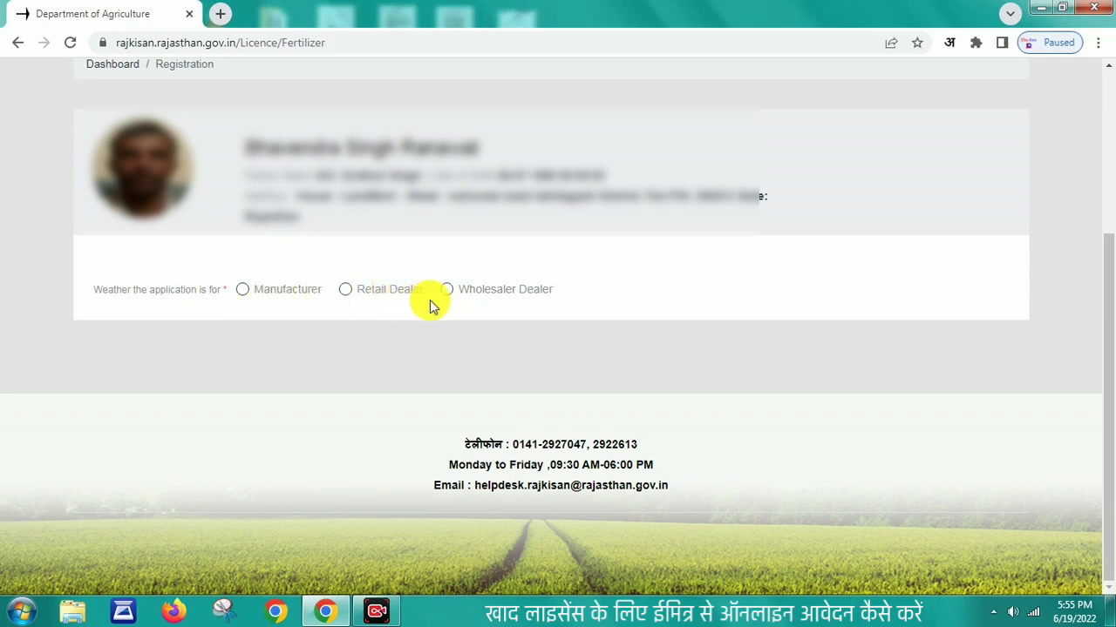
Step: Choose Retail Dealer as the application type and make it a New Application
{"action": "left_click", "coordinate": [346, 294]}
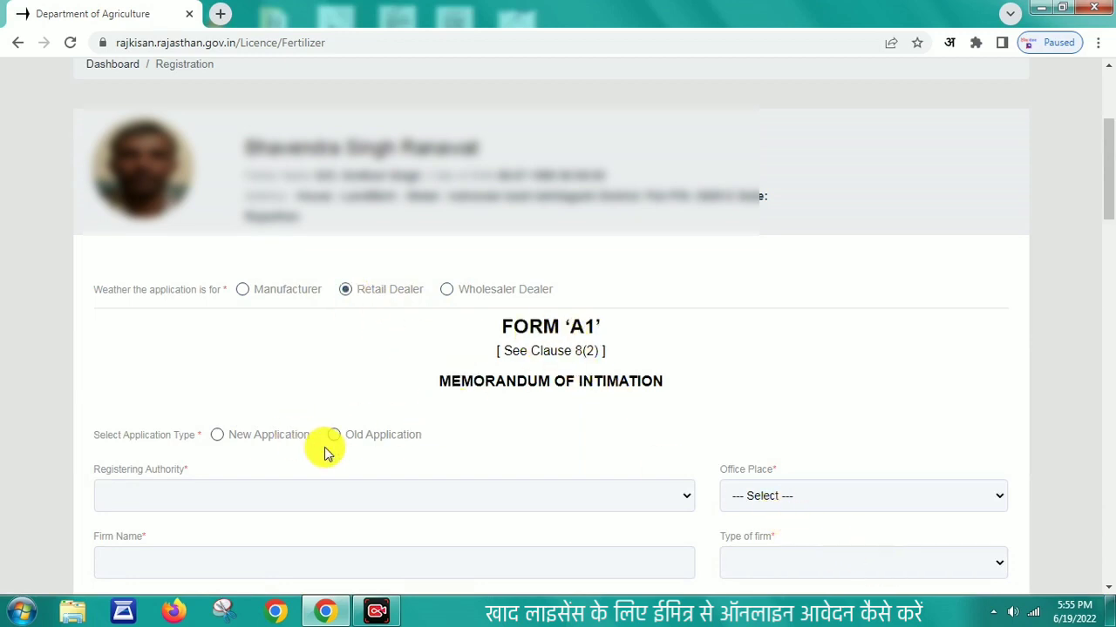
{"action": "scroll", "coordinate": [903, 570], "scroll_direction": "down", "scroll_amount": 2}
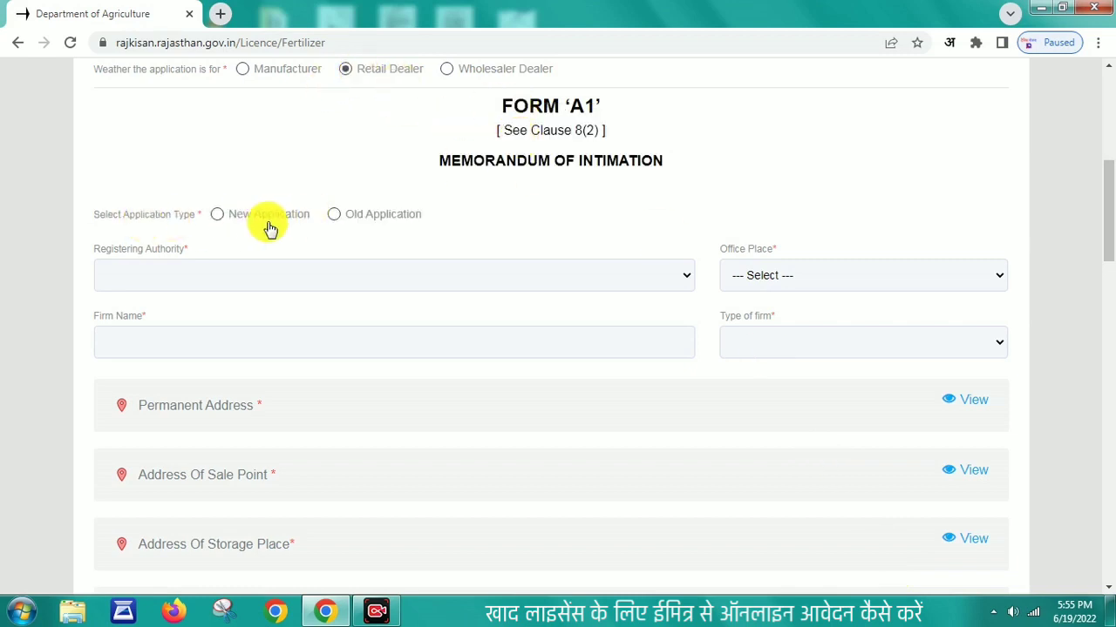
{"action": "left_click", "coordinate": [339, 215]}
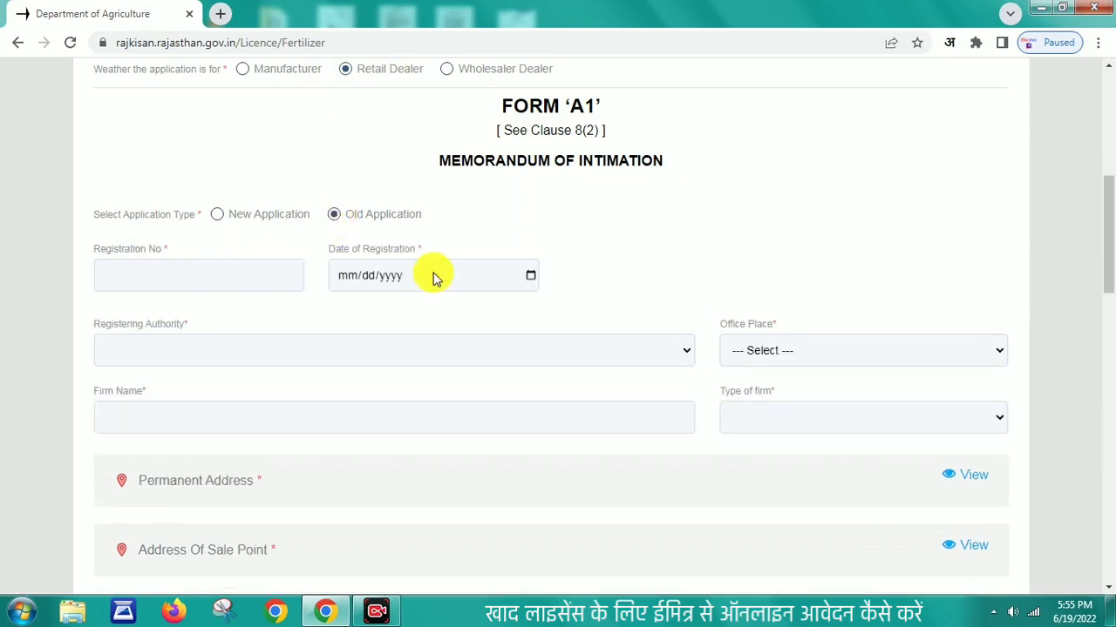
{"action": "left_click", "coordinate": [216, 215]}
Step: Set the registering authority to Deputy Director Agriculture (Jila Parishad) with the Pali office
{"action": "left_click", "coordinate": [195, 275]}
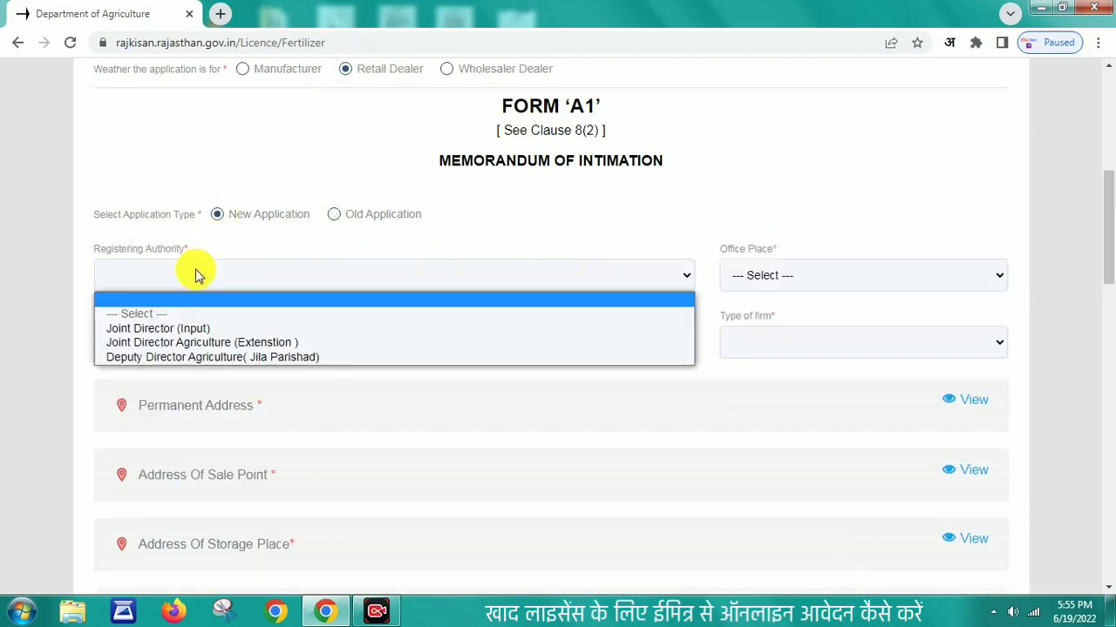
{"action": "left_click", "coordinate": [200, 331]}
{"action": "left_click", "coordinate": [797, 289]}
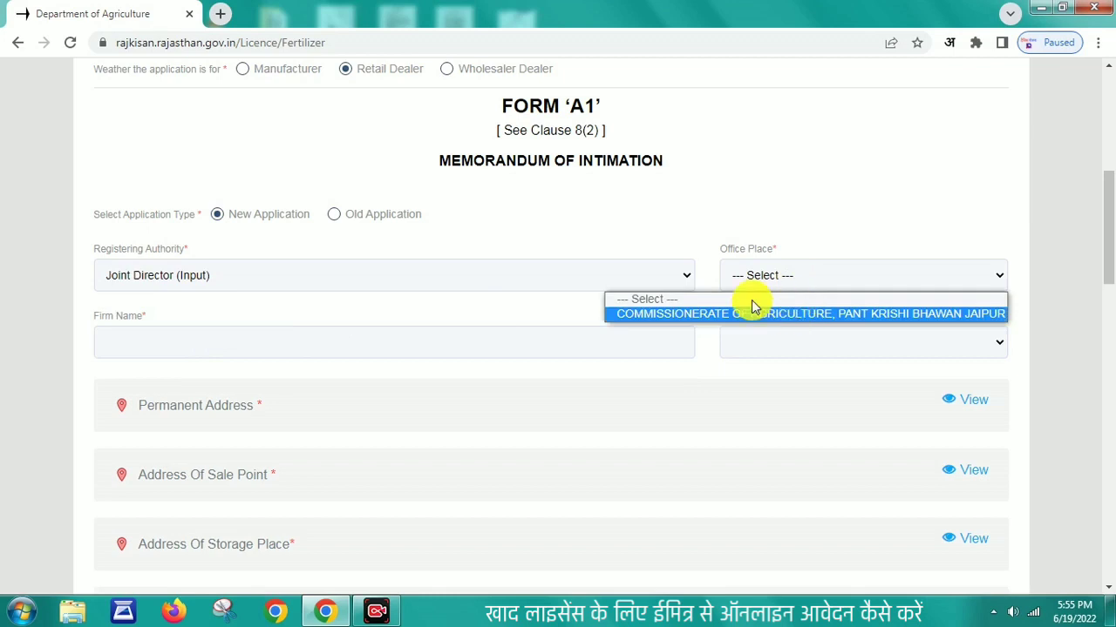
{"action": "left_click", "coordinate": [676, 275]}
{"action": "left_click", "coordinate": [324, 328]}
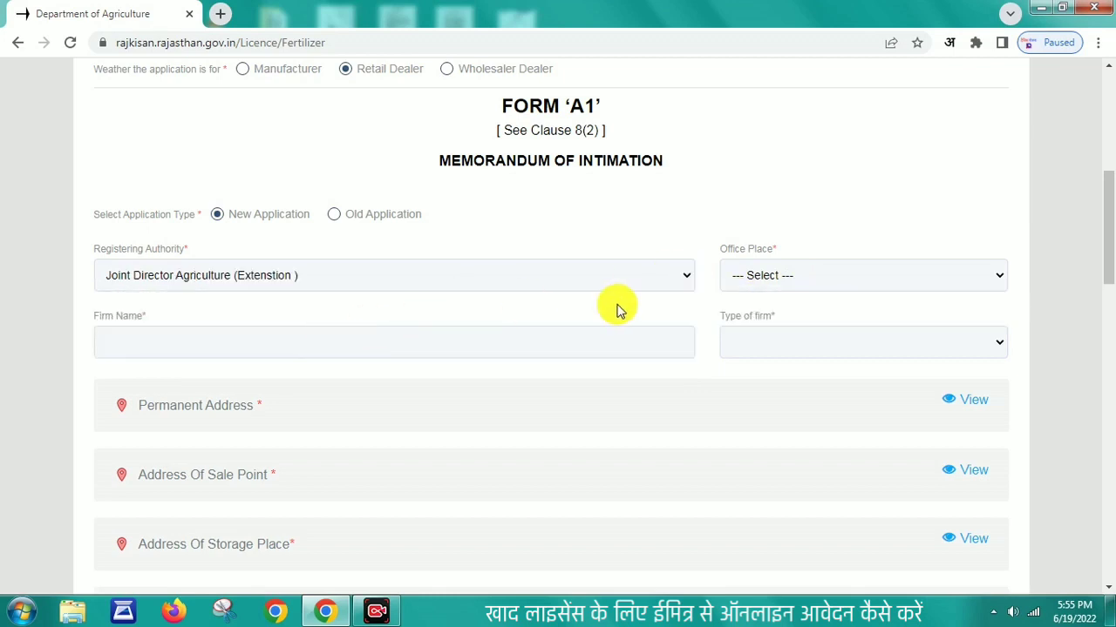
{"action": "left_click", "coordinate": [813, 277]}
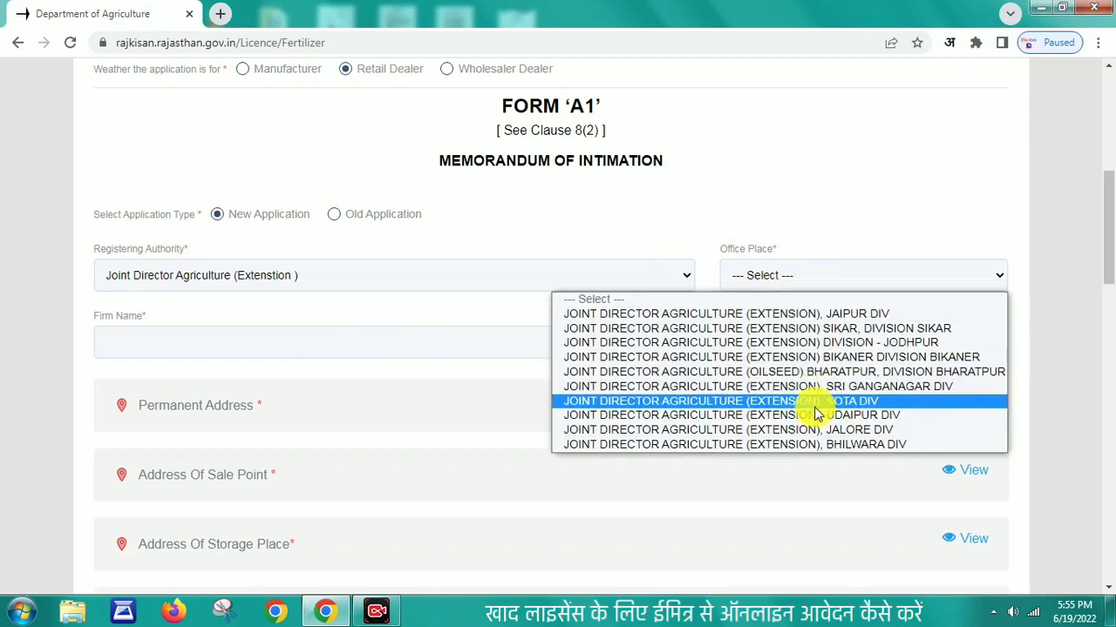
{"action": "left_click", "coordinate": [558, 272]}
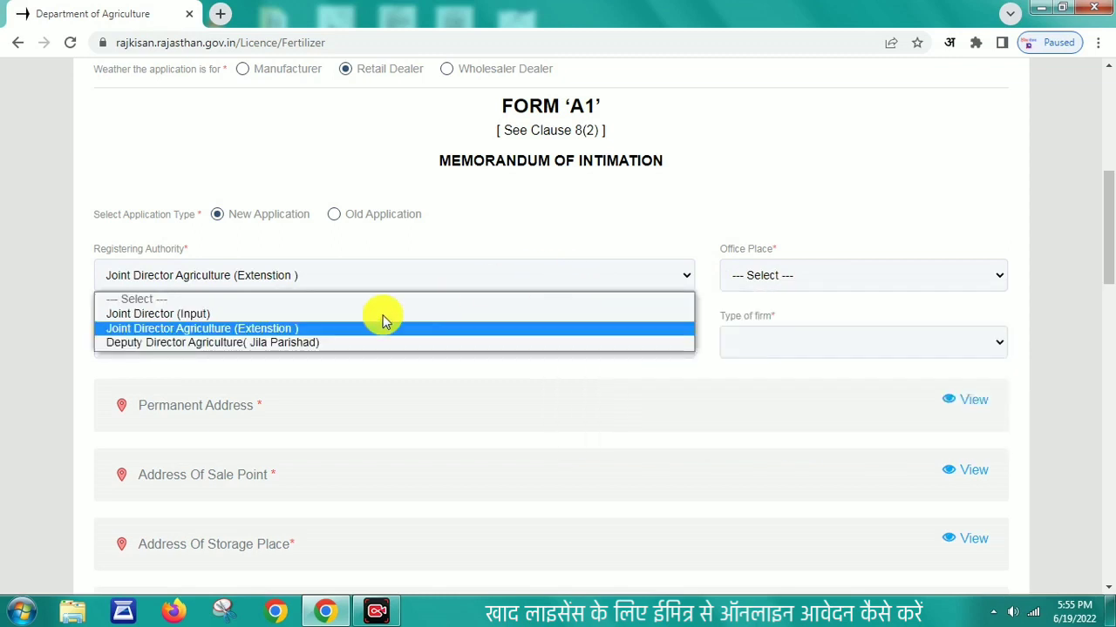
{"action": "left_click", "coordinate": [336, 343]}
{"action": "left_click", "coordinate": [804, 279]}
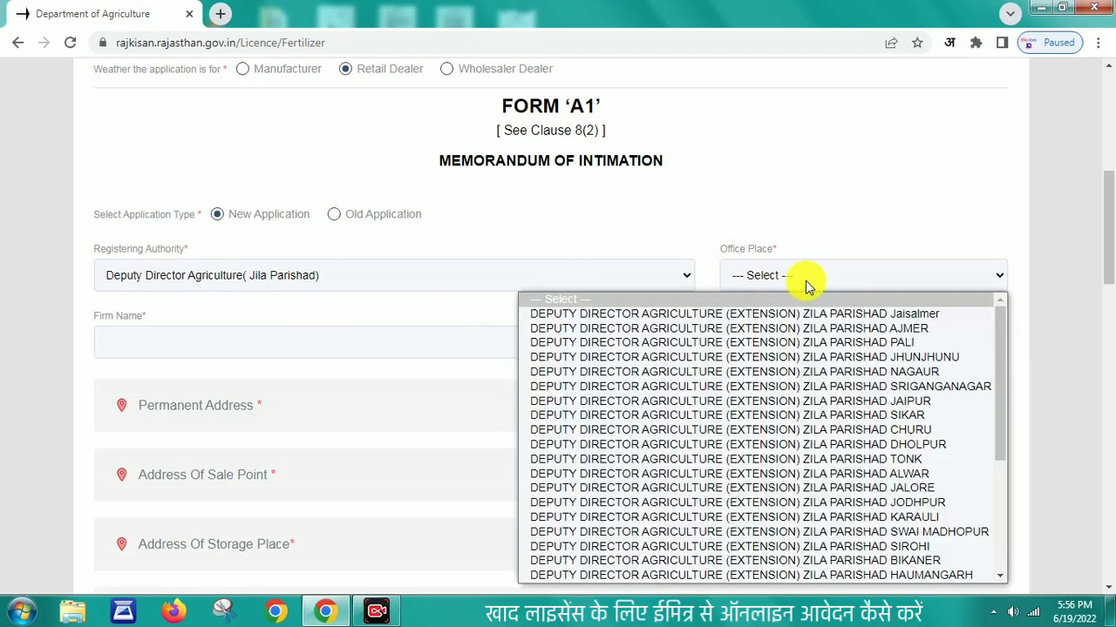
{"action": "left_click", "coordinate": [837, 342]}
Step: Enter RANAWAT INFOTECH as the firm name and set the firm type to Private Ltd
{"action": "left_click", "coordinate": [490, 338]}
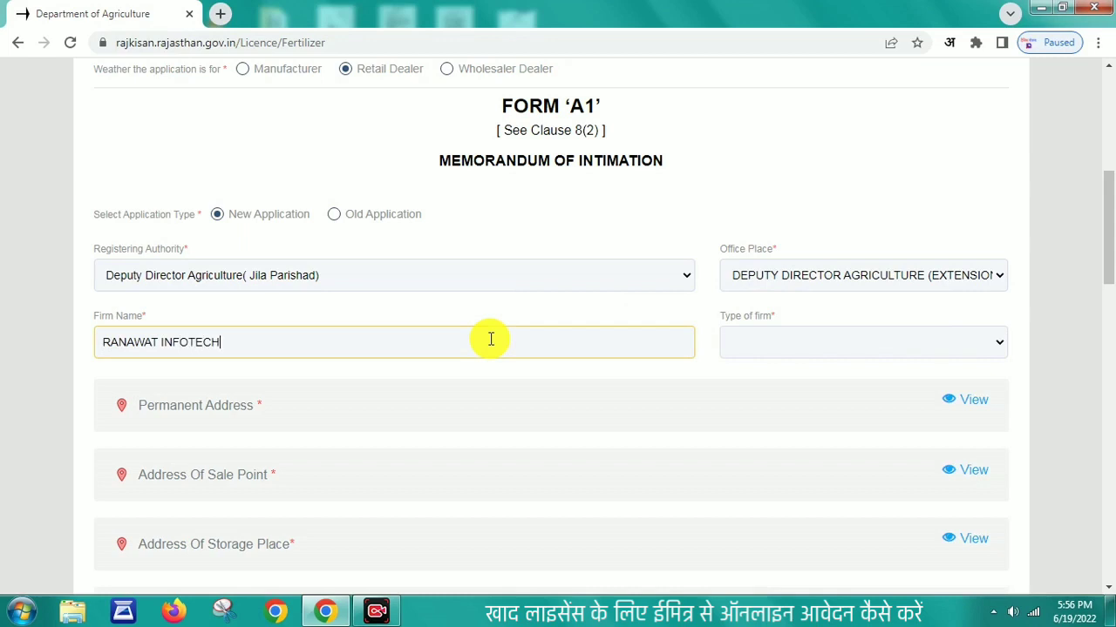
{"action": "left_click", "coordinate": [789, 343]}
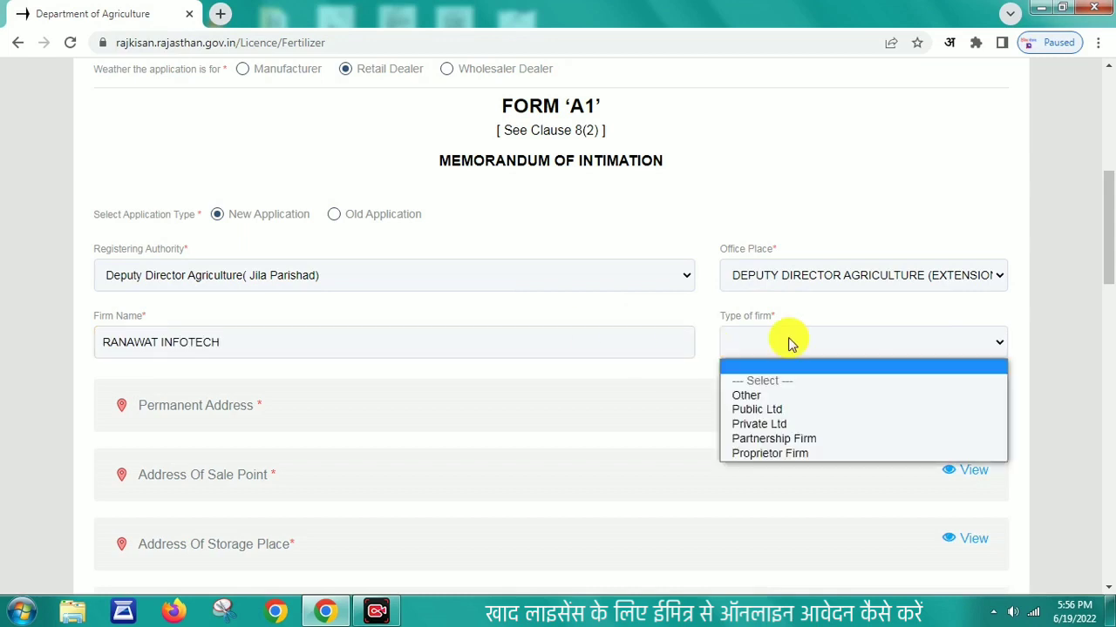
{"action": "left_click", "coordinate": [787, 424]}
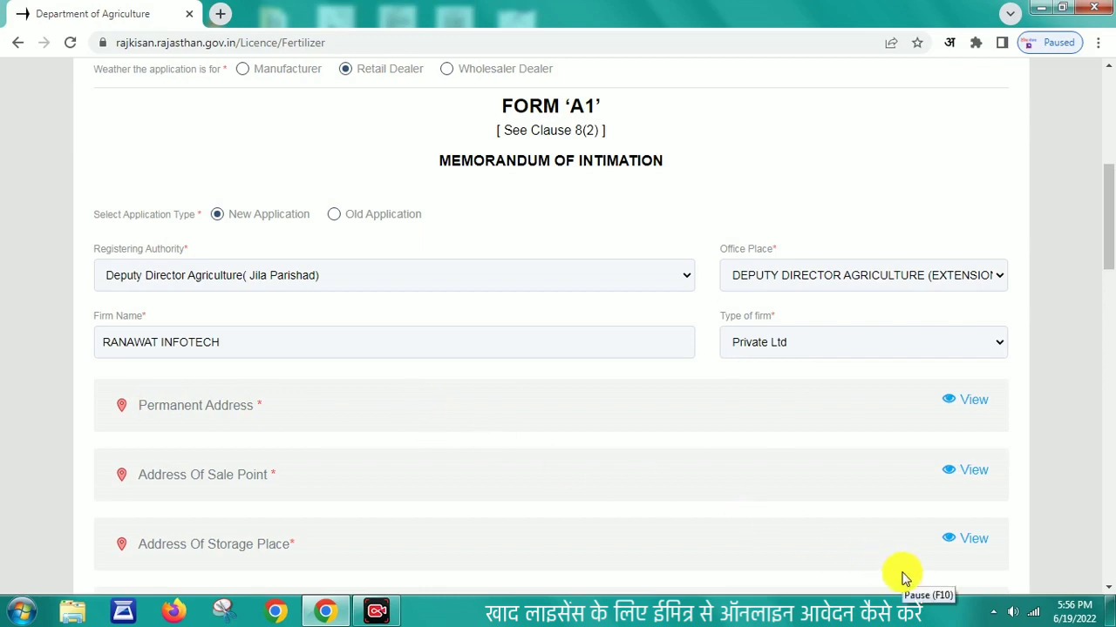
Step: Set the permanent address district to Pali and tehsil to Sumerpur
{"action": "scroll", "coordinate": [902, 565], "scroll_direction": "down", "scroll_amount": 3}
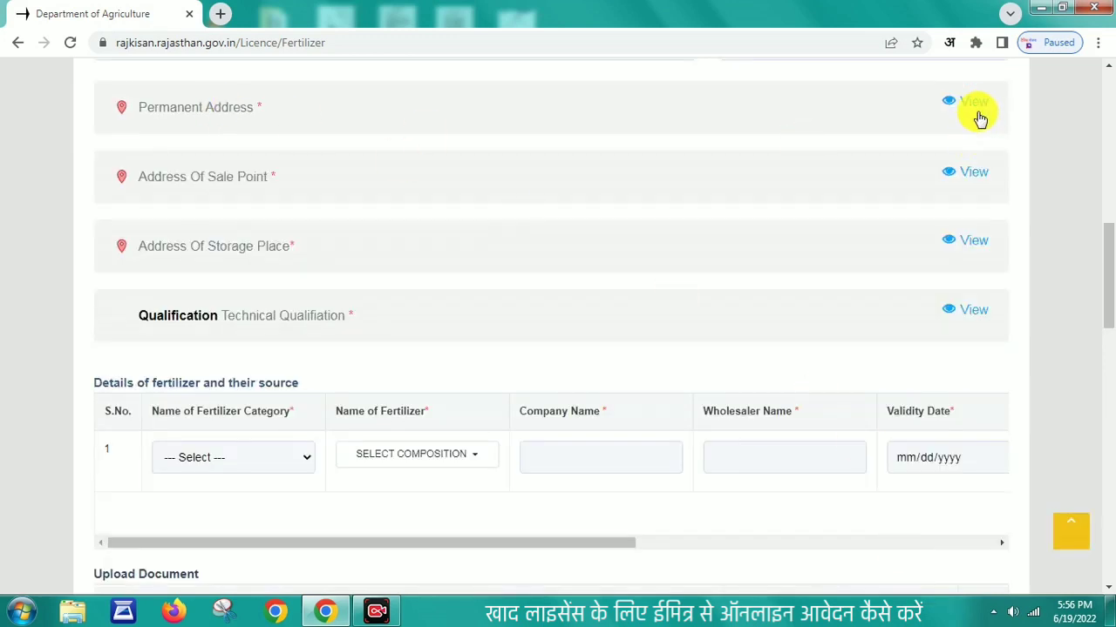
{"action": "left_click", "coordinate": [972, 105]}
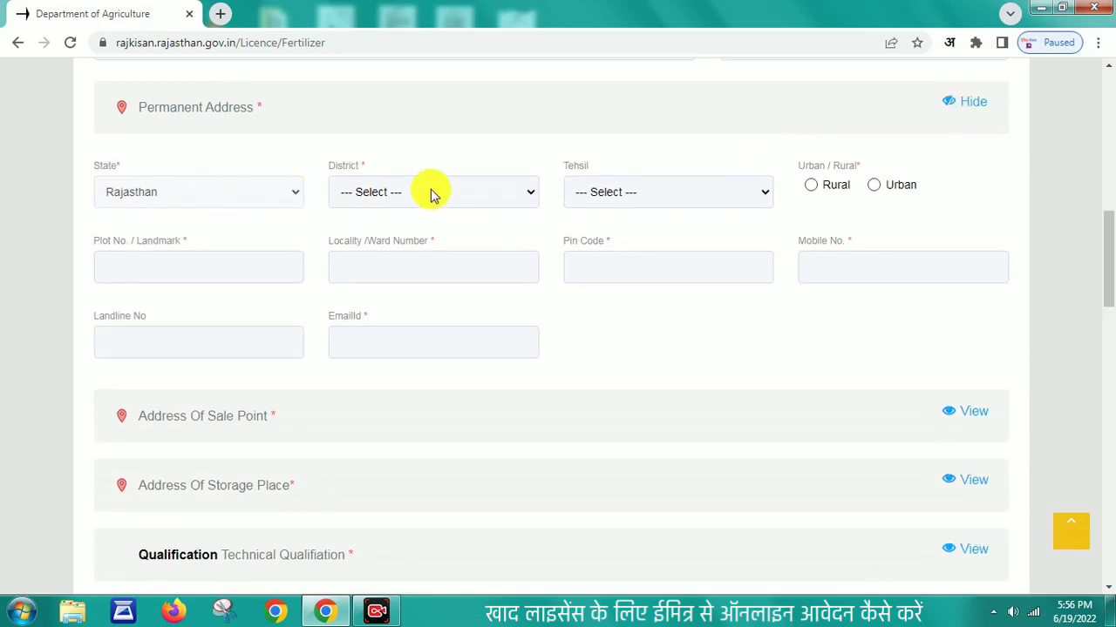
{"action": "left_click", "coordinate": [428, 190]}
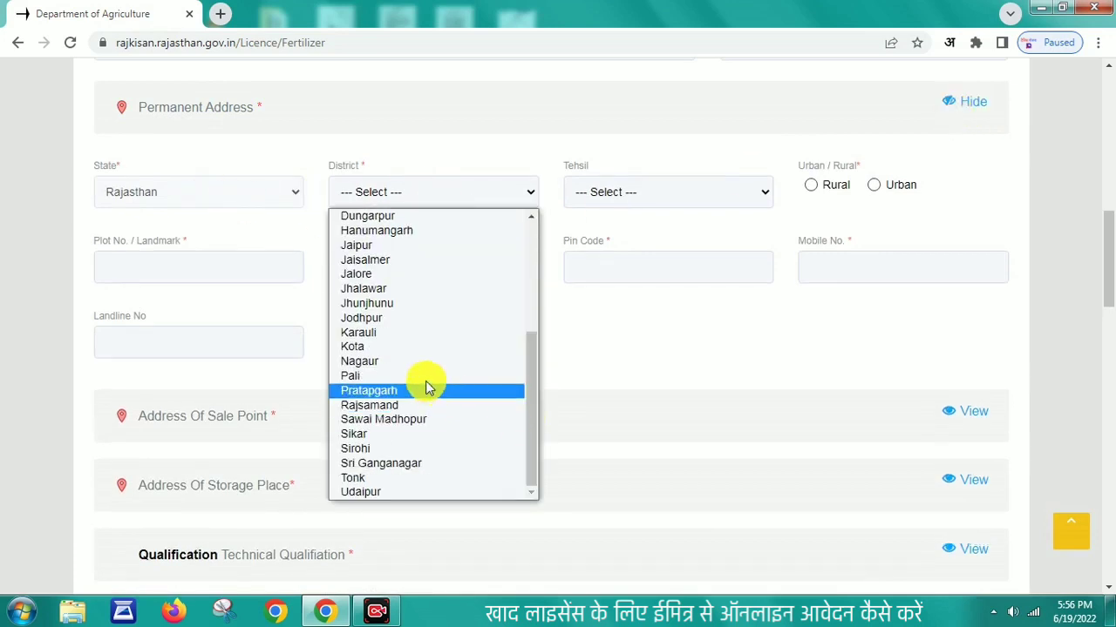
{"action": "left_click", "coordinate": [427, 376]}
{"action": "left_click", "coordinate": [695, 200]}
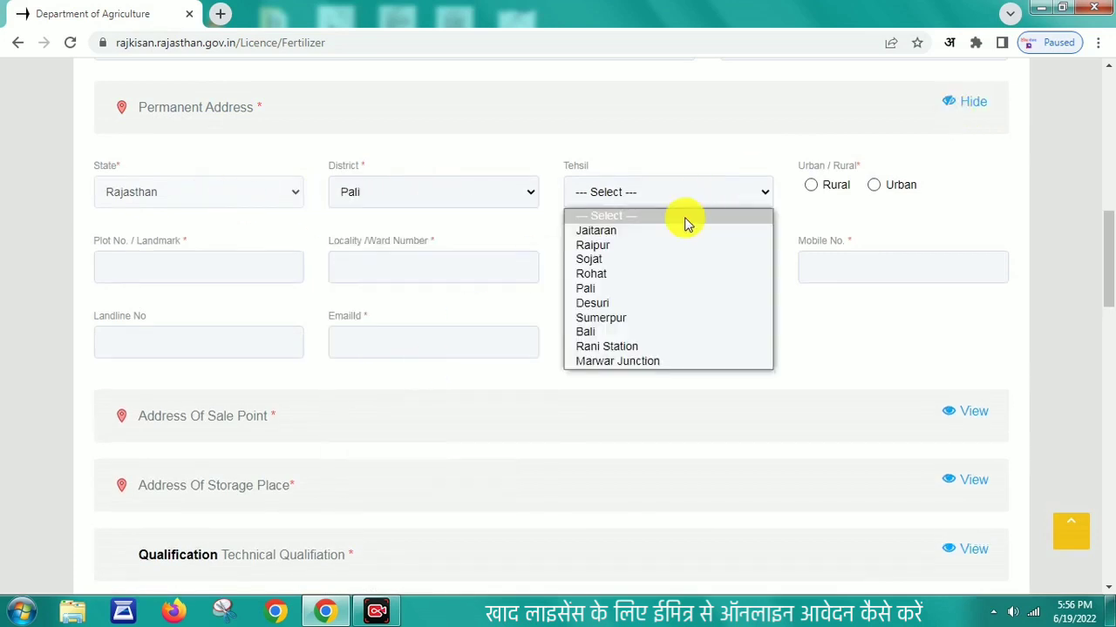
{"action": "left_click", "coordinate": [610, 317]}
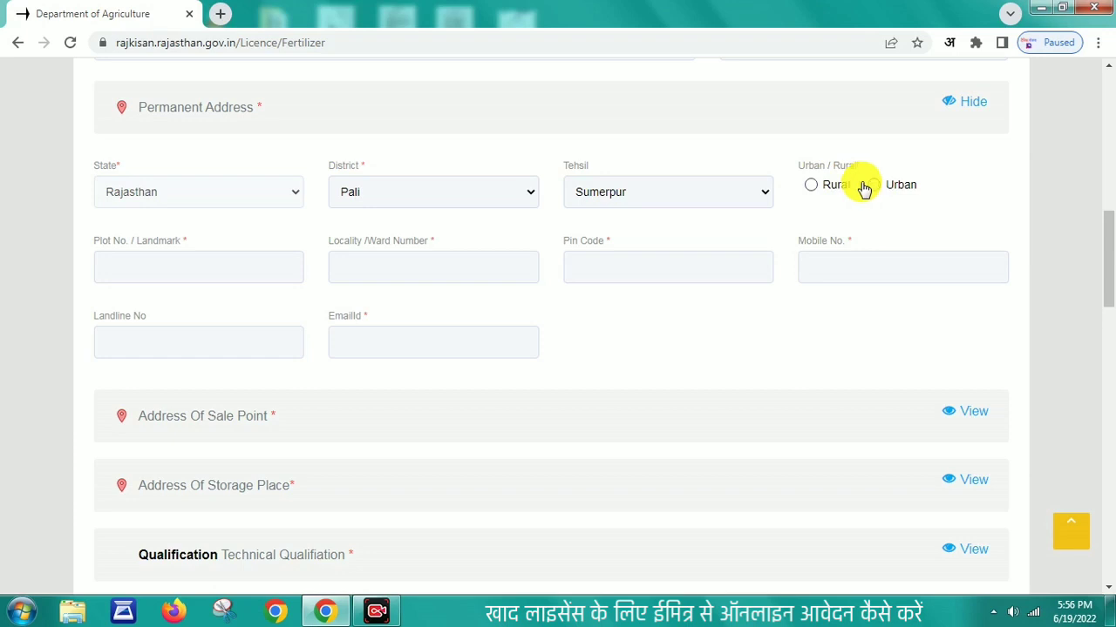
Step: Mark it rural with panchayat samiti Sumerpur, gram panchayat Koselao and village Koselao
{"action": "left_click", "coordinate": [810, 186]}
{"action": "left_click", "coordinate": [270, 267]}
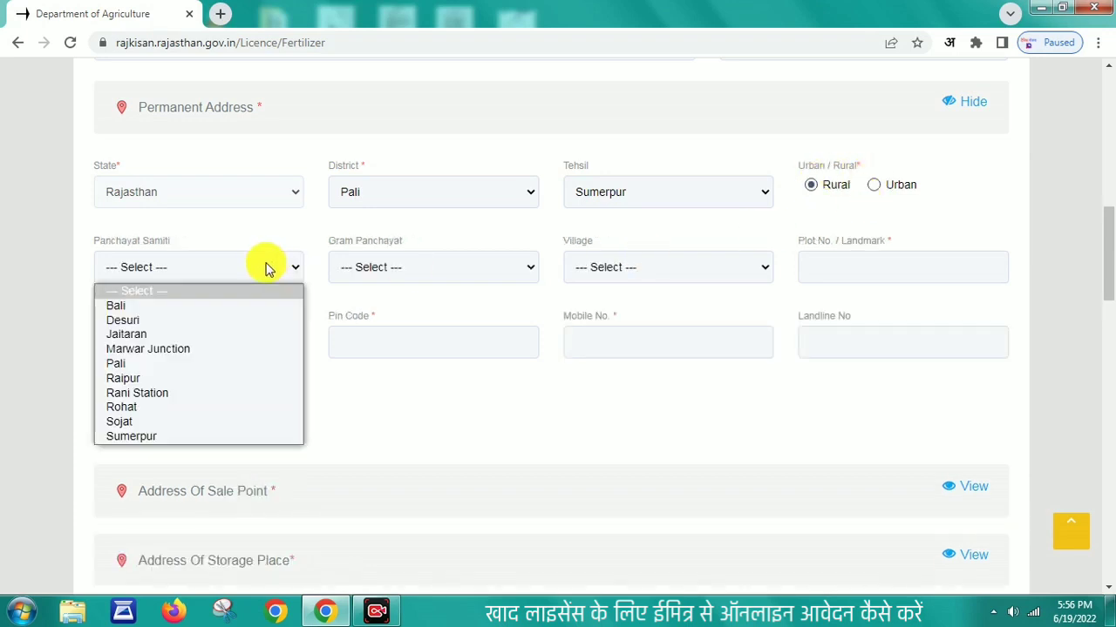
{"action": "left_click", "coordinate": [141, 433]}
{"action": "left_click", "coordinate": [441, 277]}
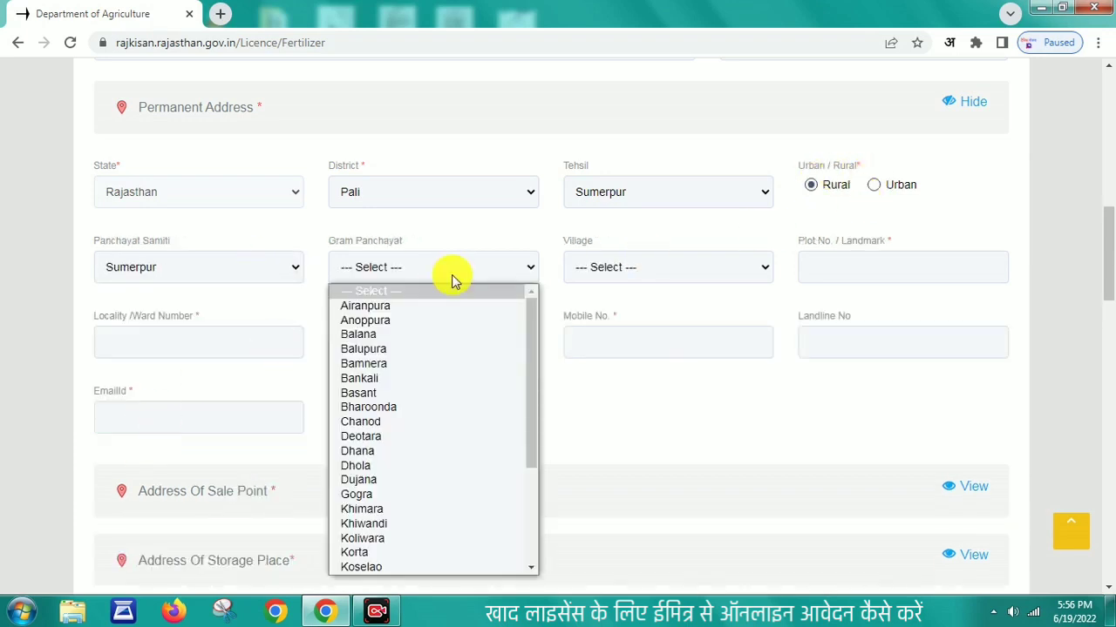
{"action": "left_click", "coordinate": [386, 567]}
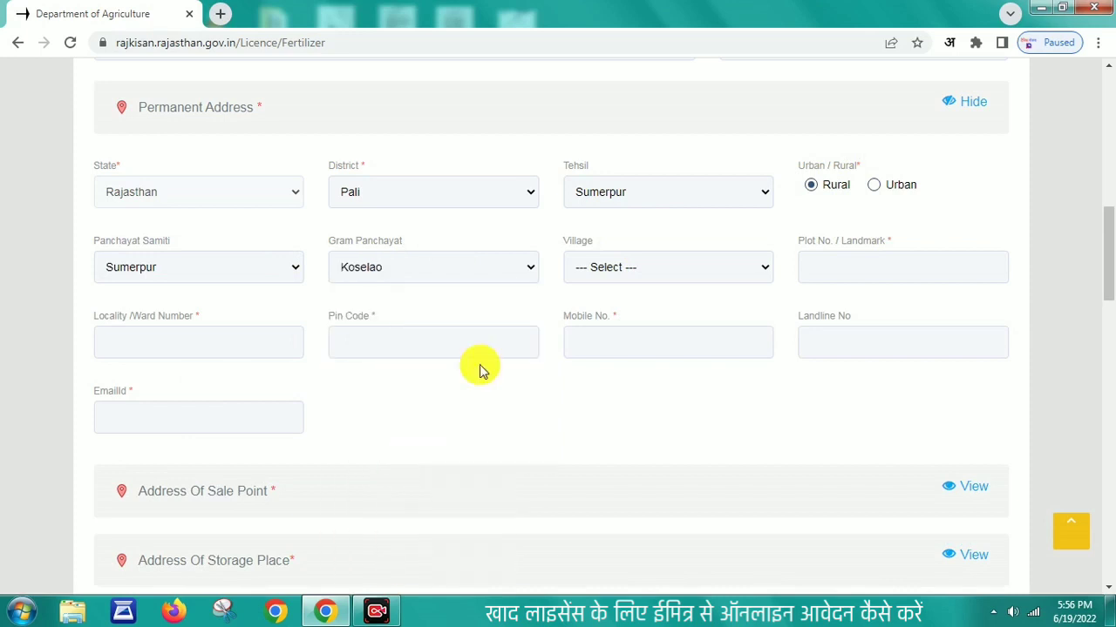
{"action": "left_click", "coordinate": [645, 272]}
{"action": "left_click", "coordinate": [622, 307]}
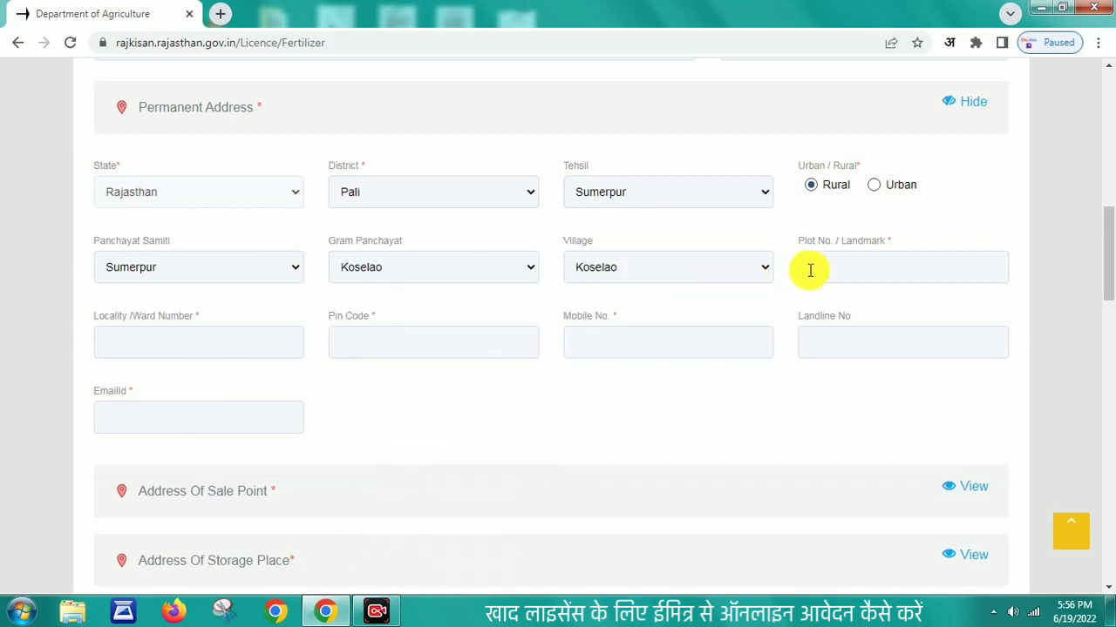
Step: Fill in landmark BUS STAND, ward 9, the pin code, mobile number and e-mail ID
{"action": "left_click", "coordinate": [810, 270]}
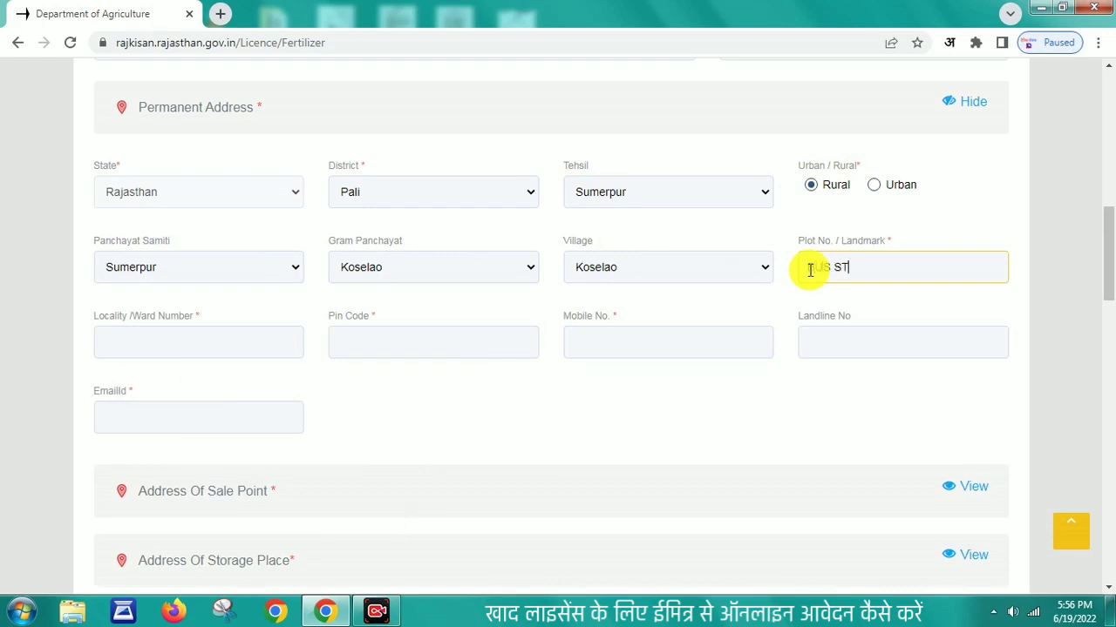
{"action": "left_click", "coordinate": [176, 343]}
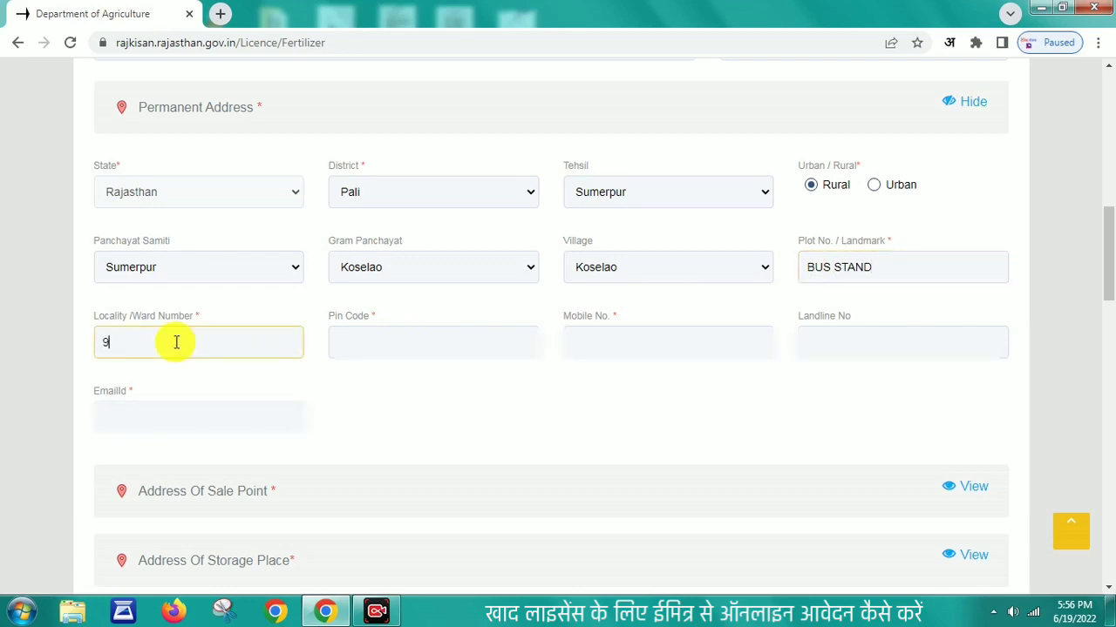
{"action": "left_click", "coordinate": [362, 347]}
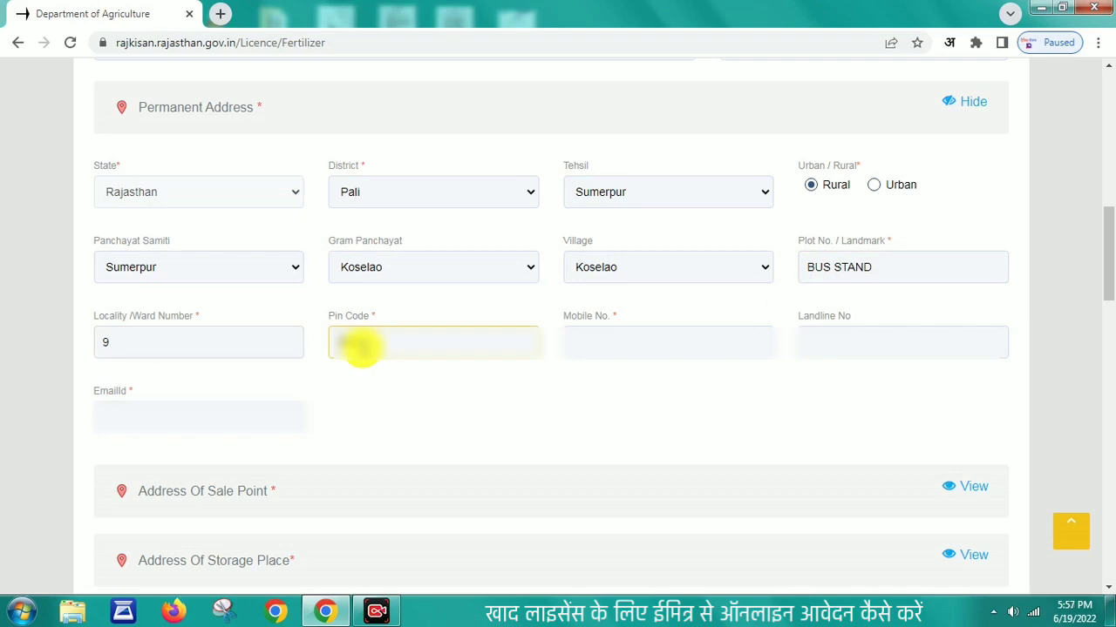
{"action": "left_click", "coordinate": [613, 343]}
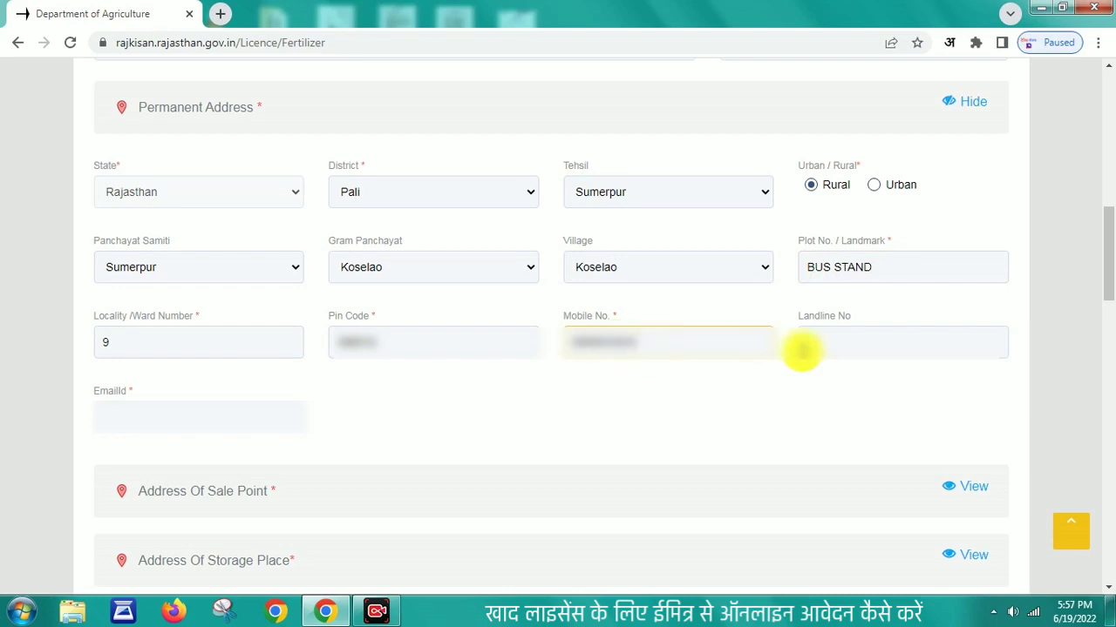
{"action": "left_click", "coordinate": [114, 410]}
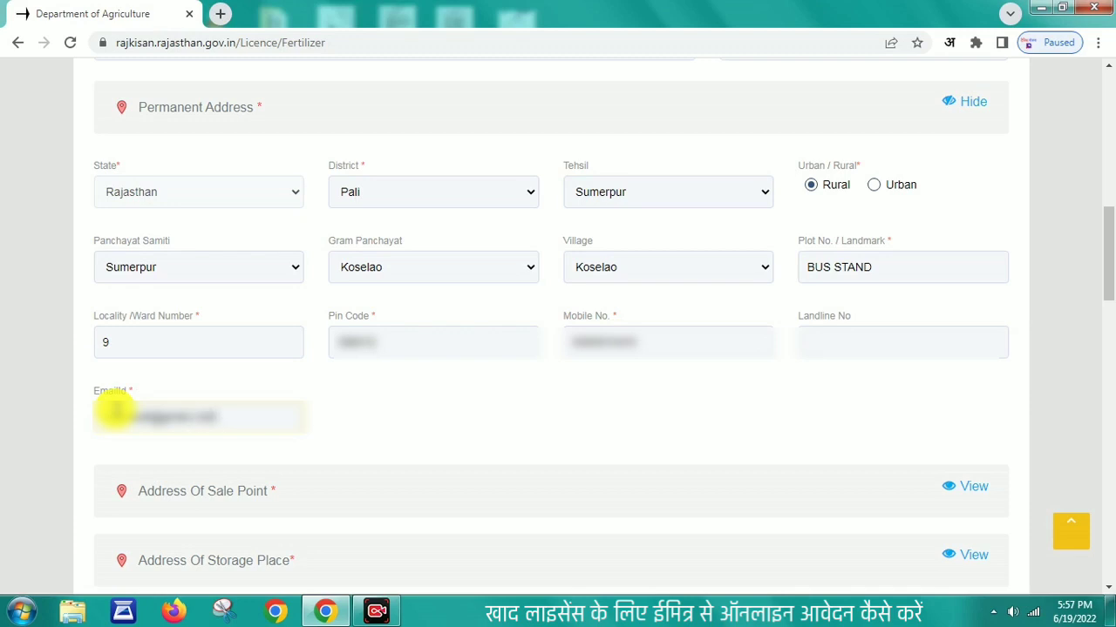
{"action": "left_click", "coordinate": [454, 406]}
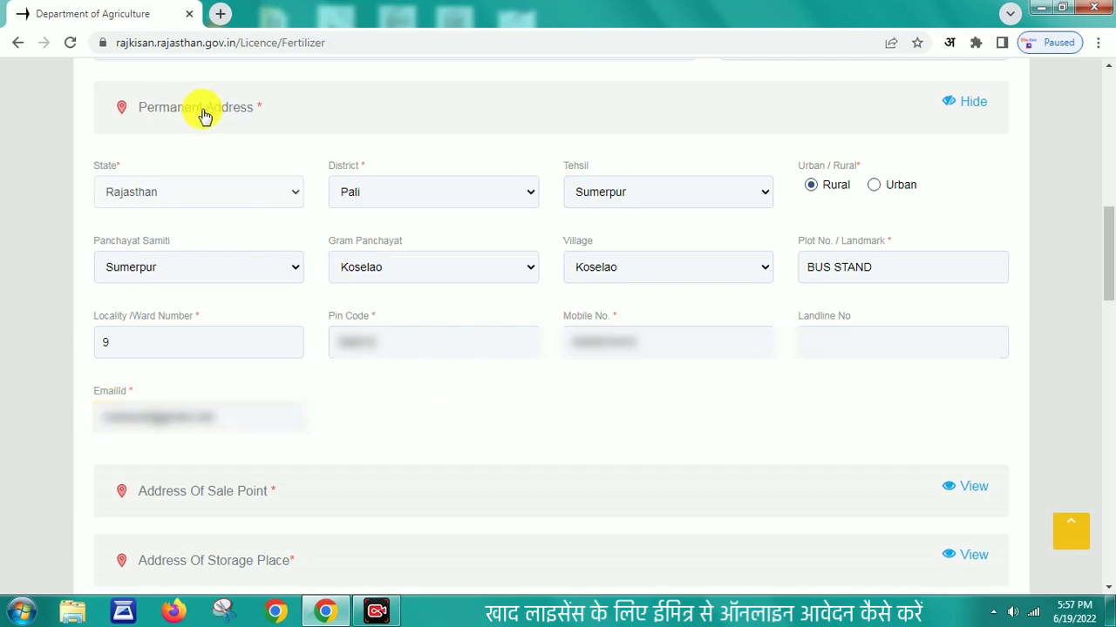
Step: Tick 'Same as permanent address' for the sale point, with both address sections folded away
{"action": "left_click", "coordinate": [972, 102]}
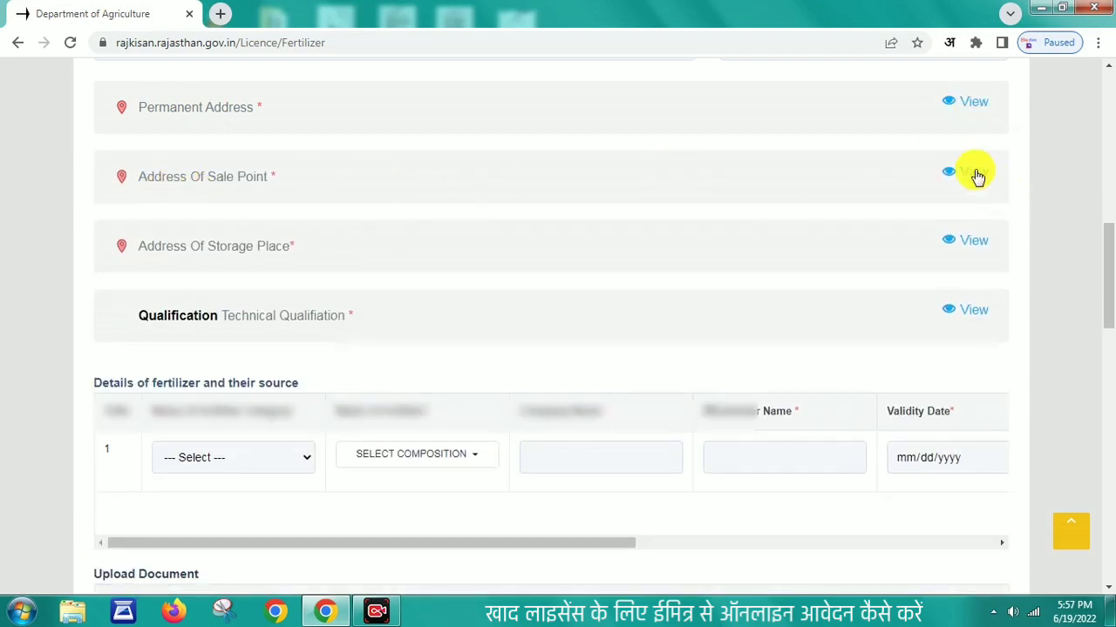
{"action": "left_click", "coordinate": [975, 174]}
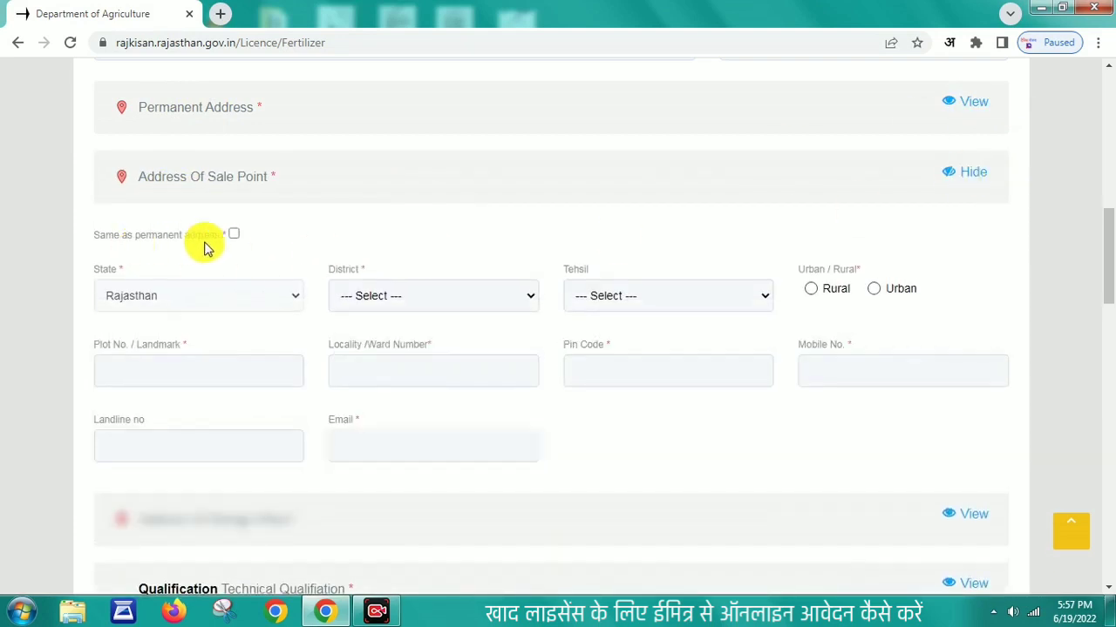
{"action": "left_click", "coordinate": [233, 235]}
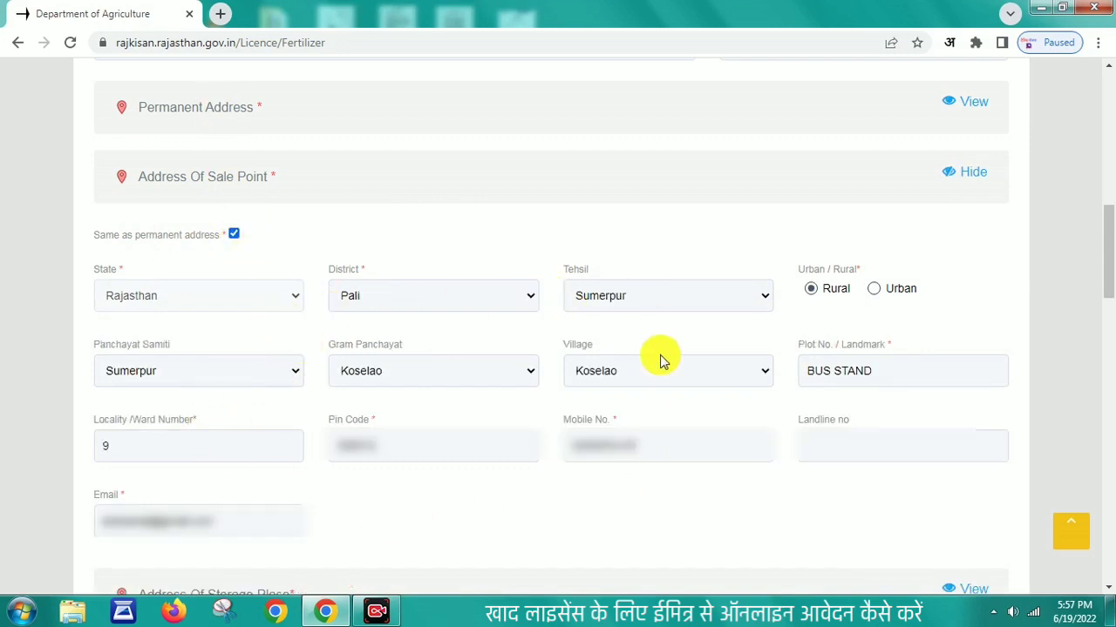
{"action": "left_click", "coordinate": [233, 235]}
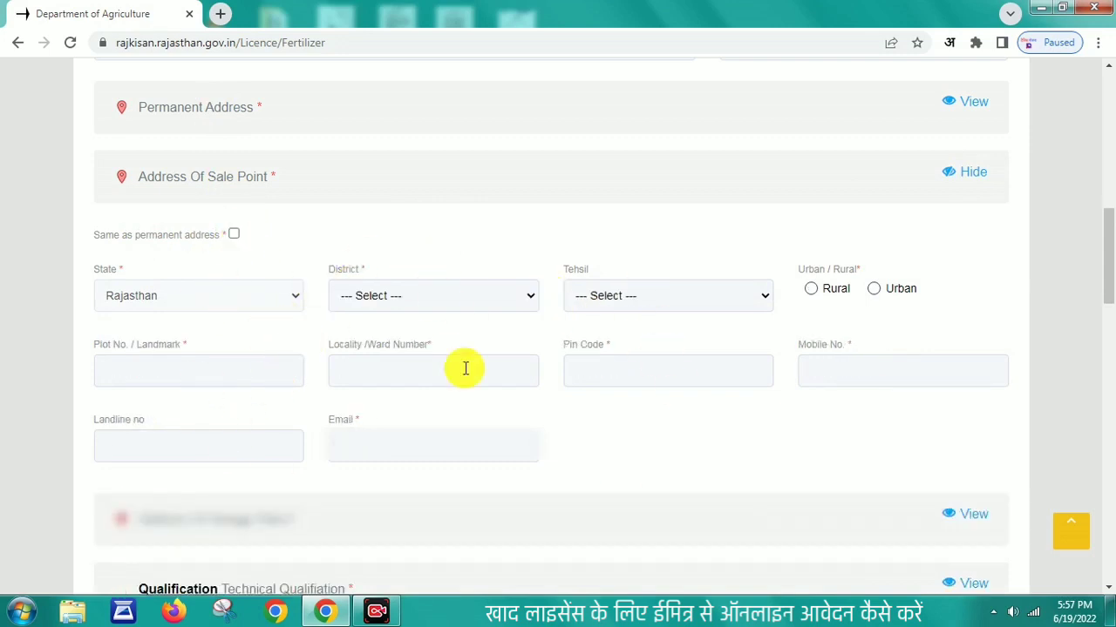
{"action": "left_click", "coordinate": [234, 235]}
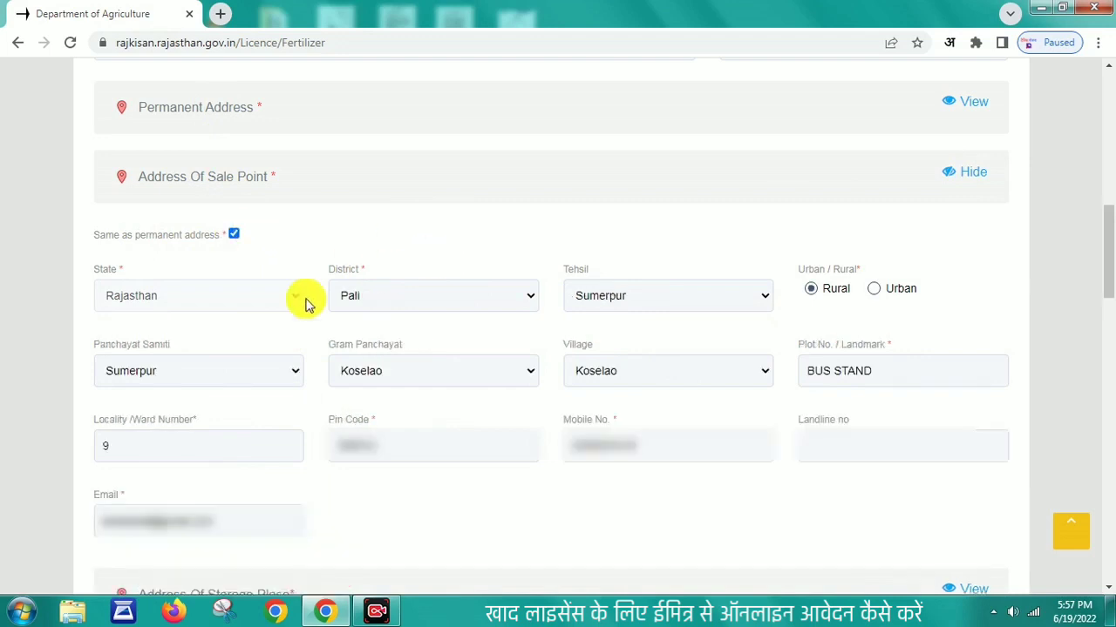
{"action": "left_click", "coordinate": [974, 175]}
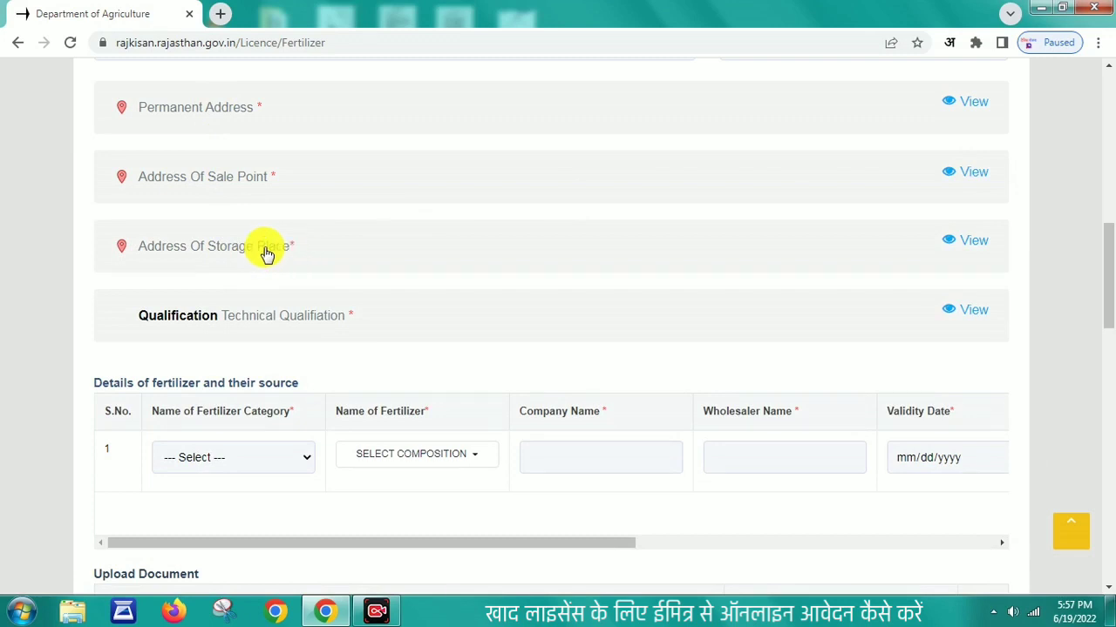
Step: Set the storage place address district to Pali and tehsil to Sumerpur
{"action": "left_click", "coordinate": [948, 241]}
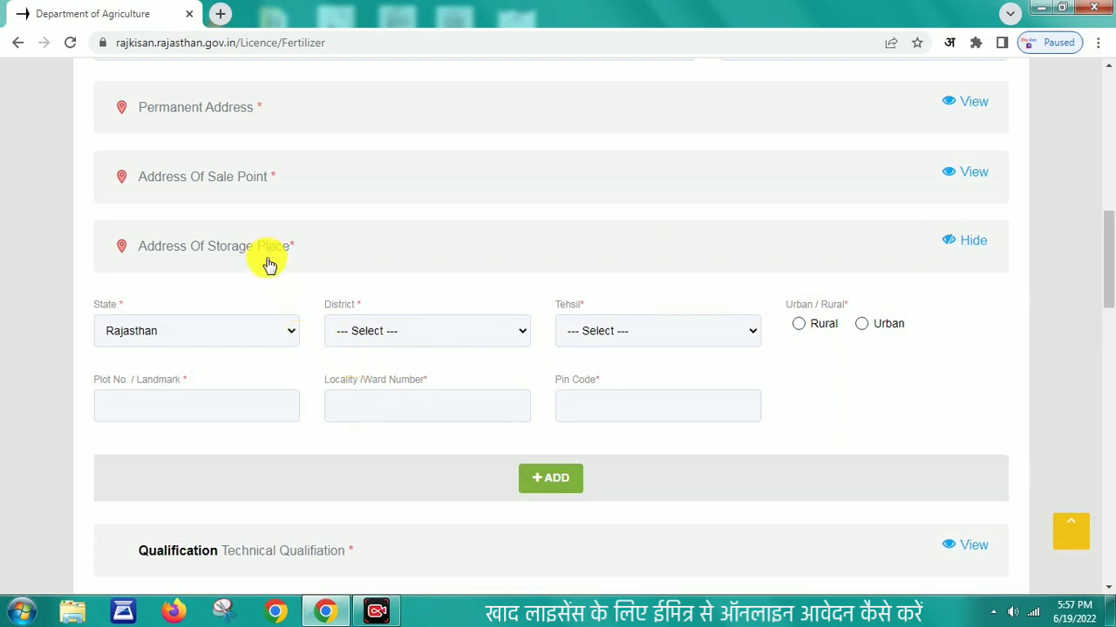
{"action": "left_click", "coordinate": [424, 340]}
{"action": "left_click_drag", "start_coordinate": [517, 174], "coordinate": [509, 284]}
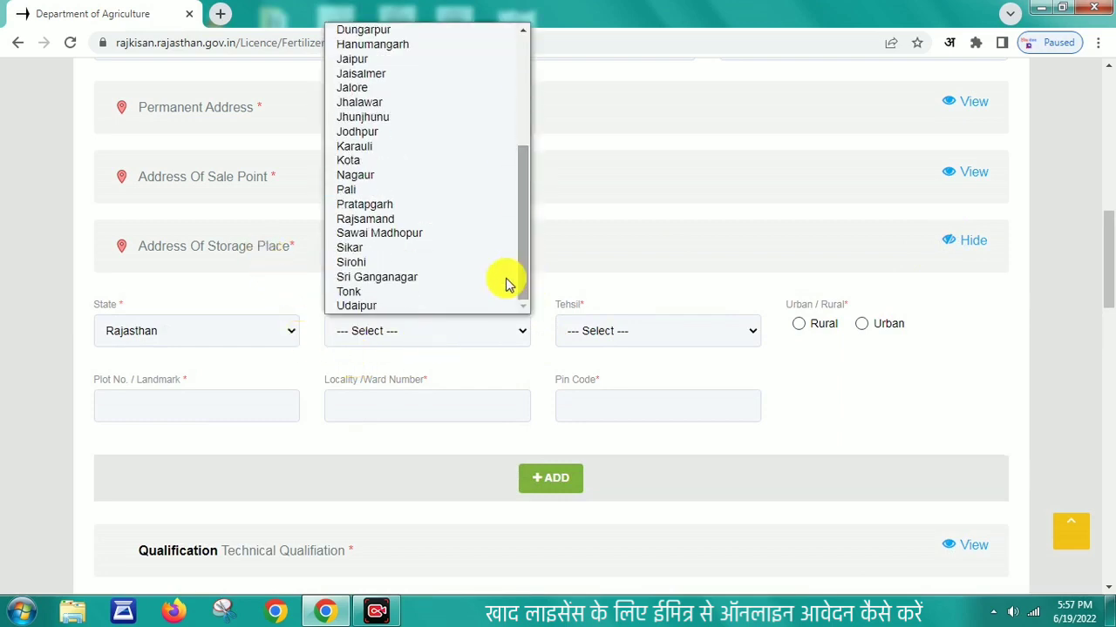
{"action": "left_click", "coordinate": [366, 188]}
{"action": "left_click", "coordinate": [647, 340]}
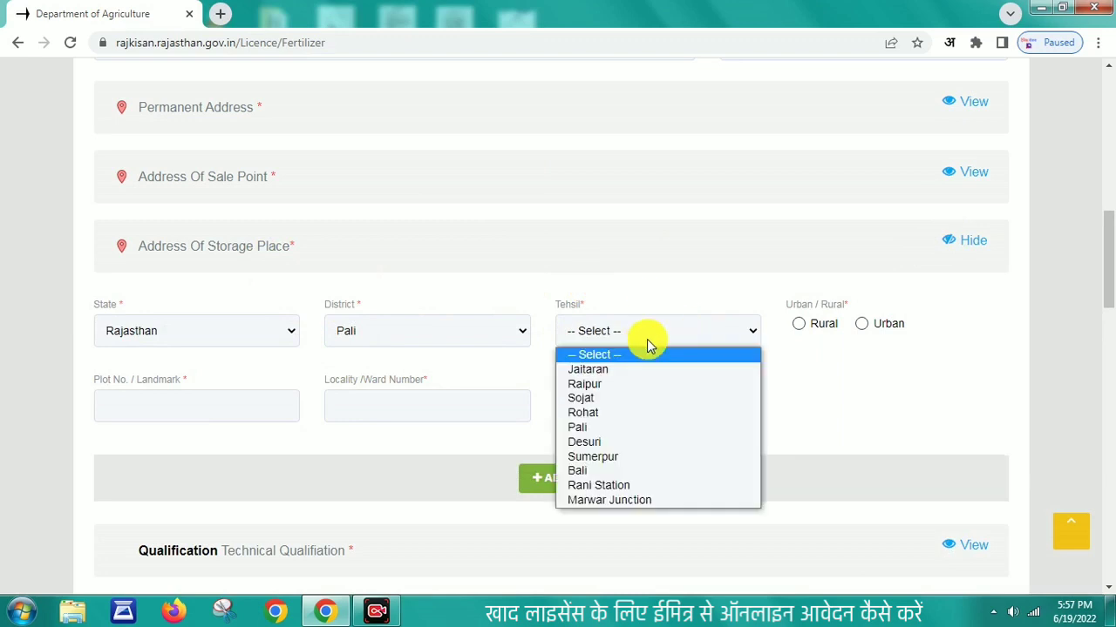
{"action": "left_click", "coordinate": [622, 457]}
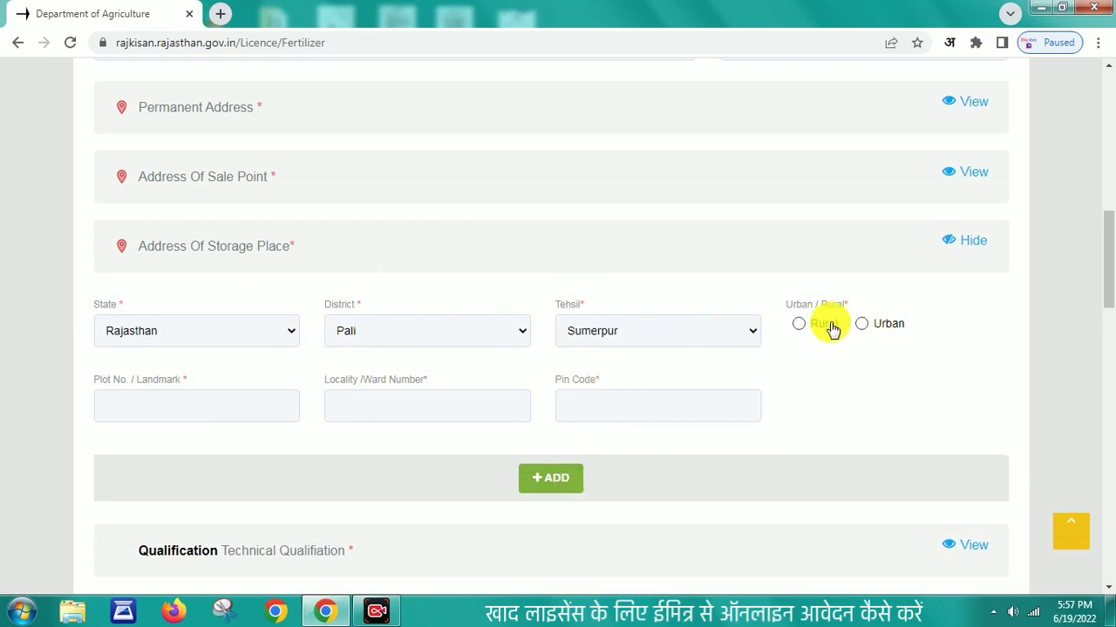
Step: Mark the storage place rural with Sumerpur samiti, Koselao gram panchayat and Koselao village
{"action": "left_click", "coordinate": [798, 323]}
{"action": "left_click", "coordinate": [241, 410]}
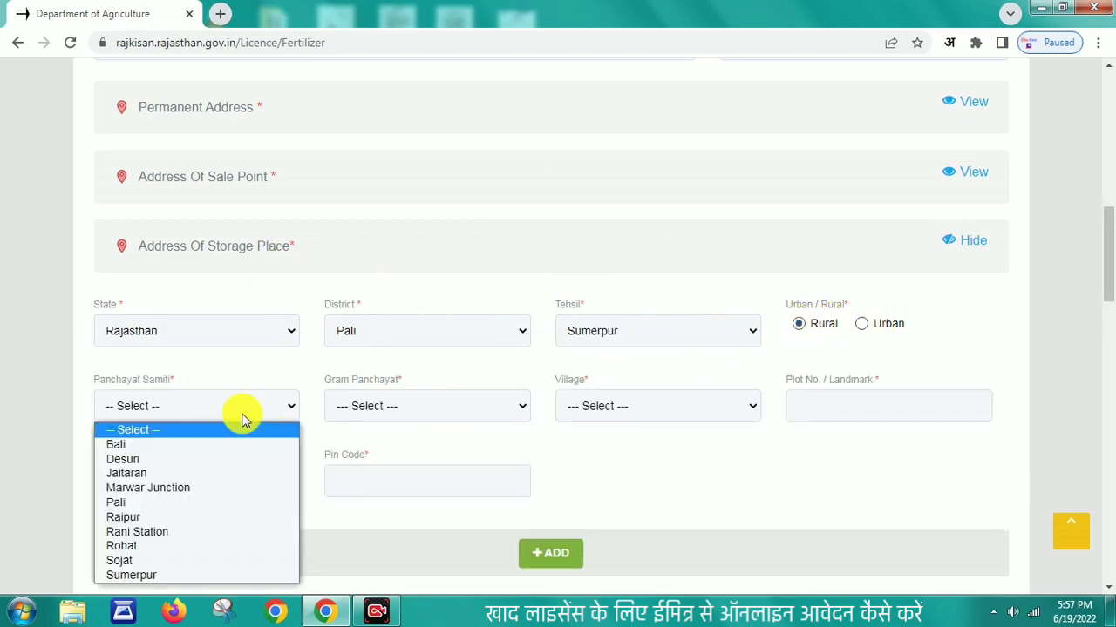
{"action": "left_click", "coordinate": [161, 576]}
{"action": "left_click", "coordinate": [411, 413]}
{"action": "scroll", "coordinate": [405, 385], "scroll_direction": "down", "scroll_amount": 1}
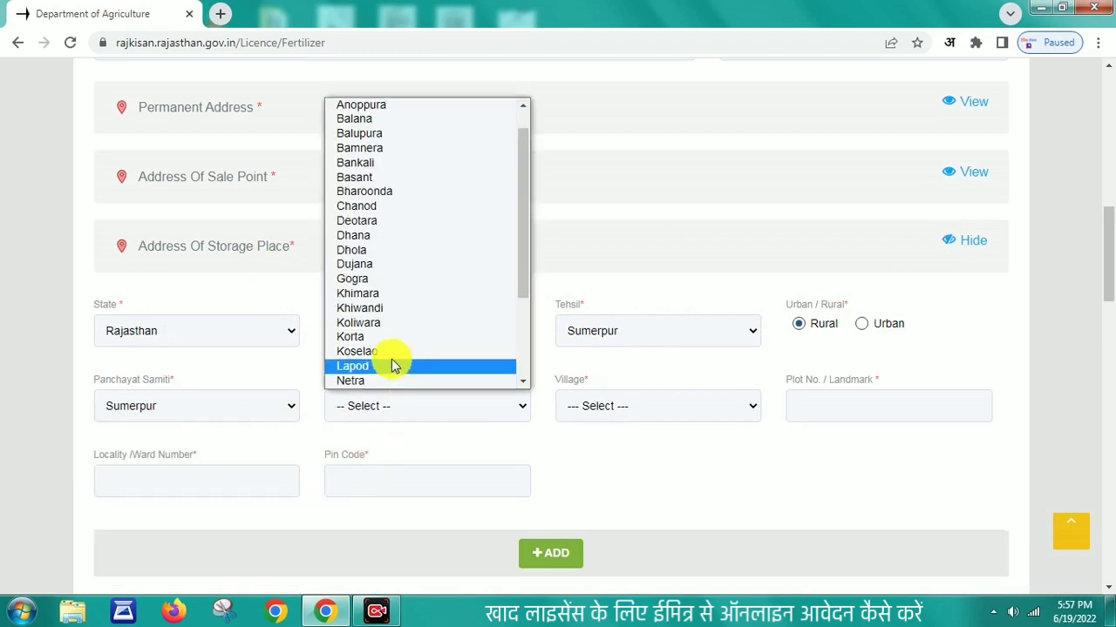
{"action": "left_click", "coordinate": [366, 351]}
{"action": "left_click", "coordinate": [625, 406]}
{"action": "left_click", "coordinate": [605, 446]}
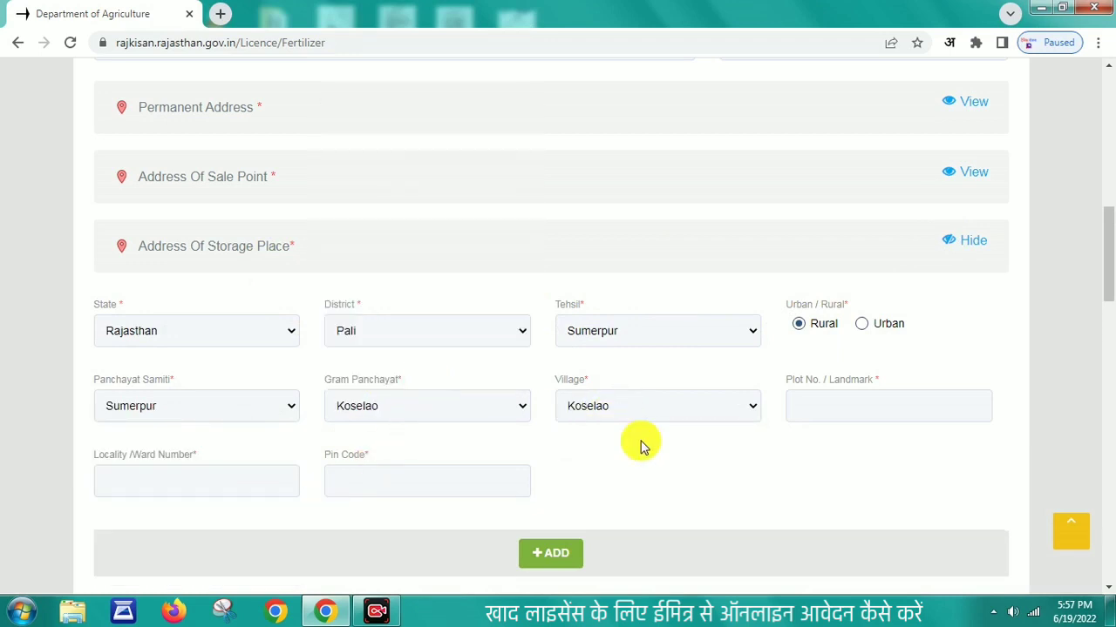
Step: Enter the storage landmark bus stand, ward 9 and pin code 306912, then fold the section
{"action": "left_click", "coordinate": [801, 407]}
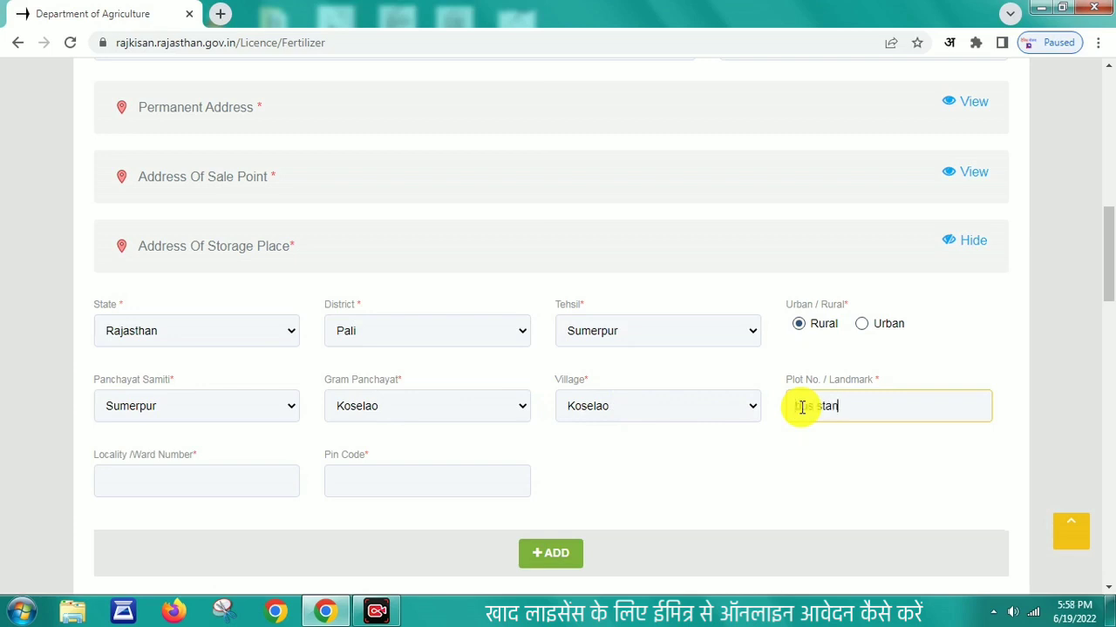
{"action": "left_click", "coordinate": [200, 482]}
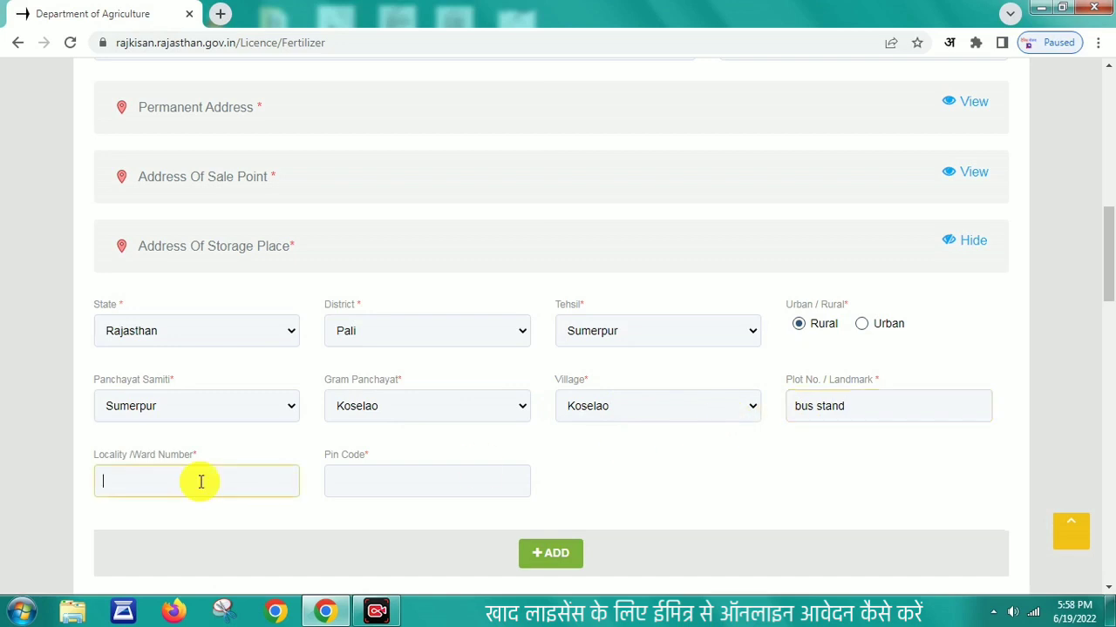
{"action": "type", "text": "9"}
{"action": "left_click", "coordinate": [353, 476]}
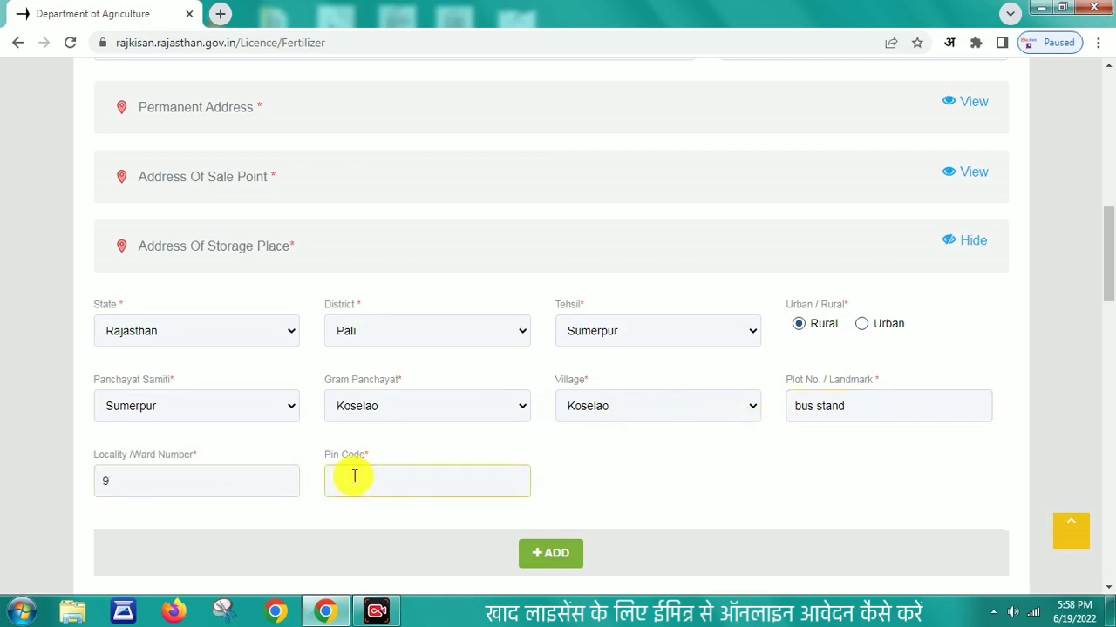
{"action": "type", "text": "306912"}
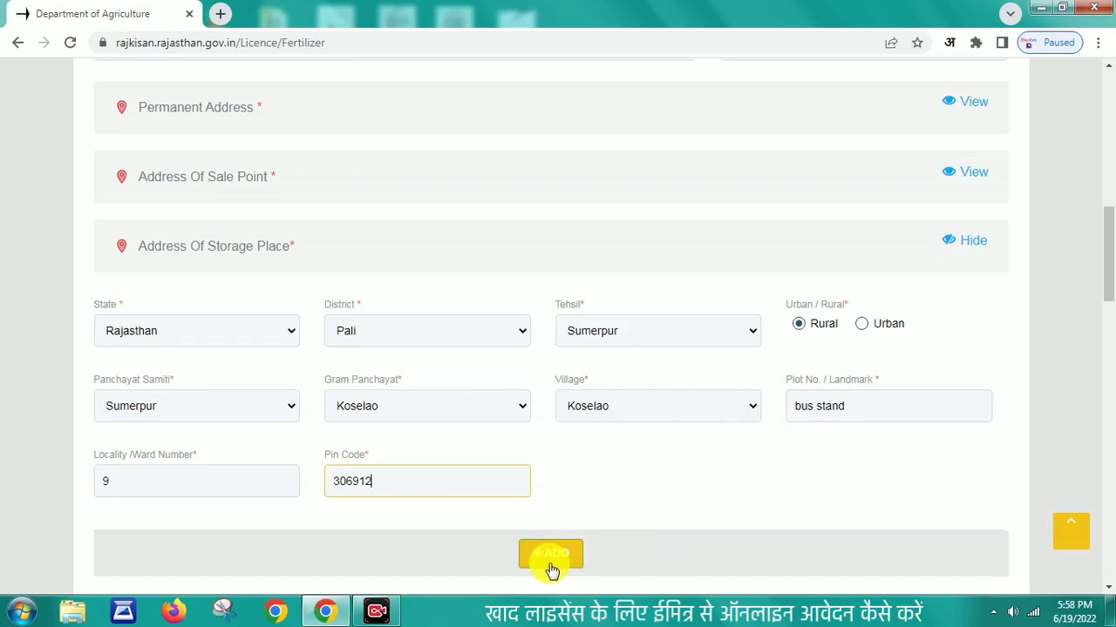
{"action": "left_click", "coordinate": [950, 242]}
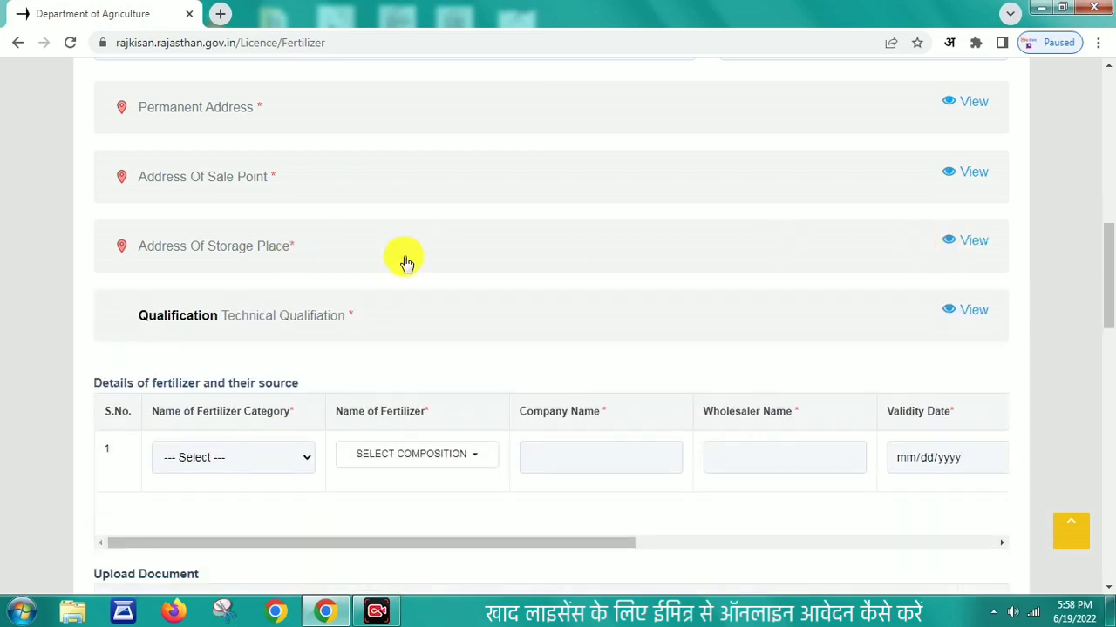
Step: Add the 15 days certificate course for fertilizer dealers with the applicant's name
{"action": "left_click", "coordinate": [967, 314]}
{"action": "left_click", "coordinate": [475, 416]}
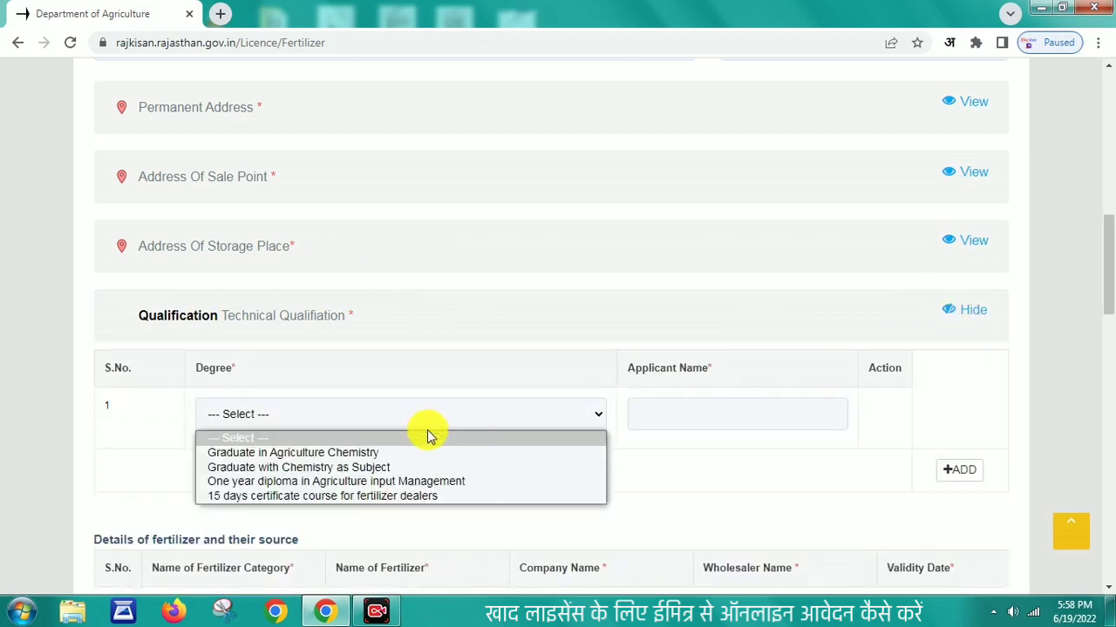
{"action": "left_click", "coordinate": [371, 497]}
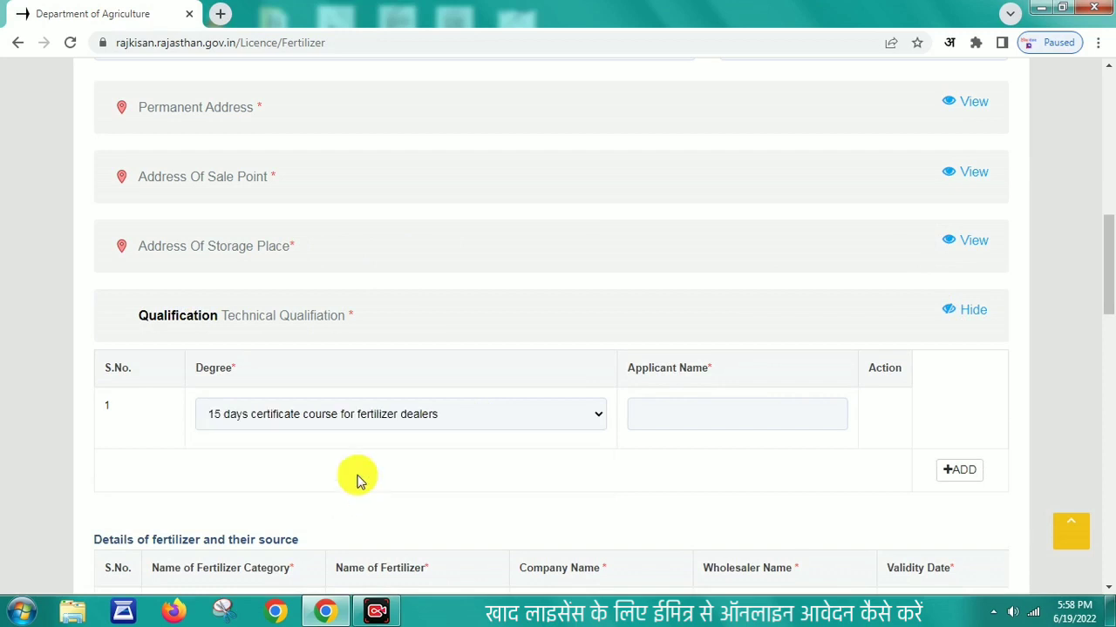
{"action": "left_click", "coordinate": [691, 411]}
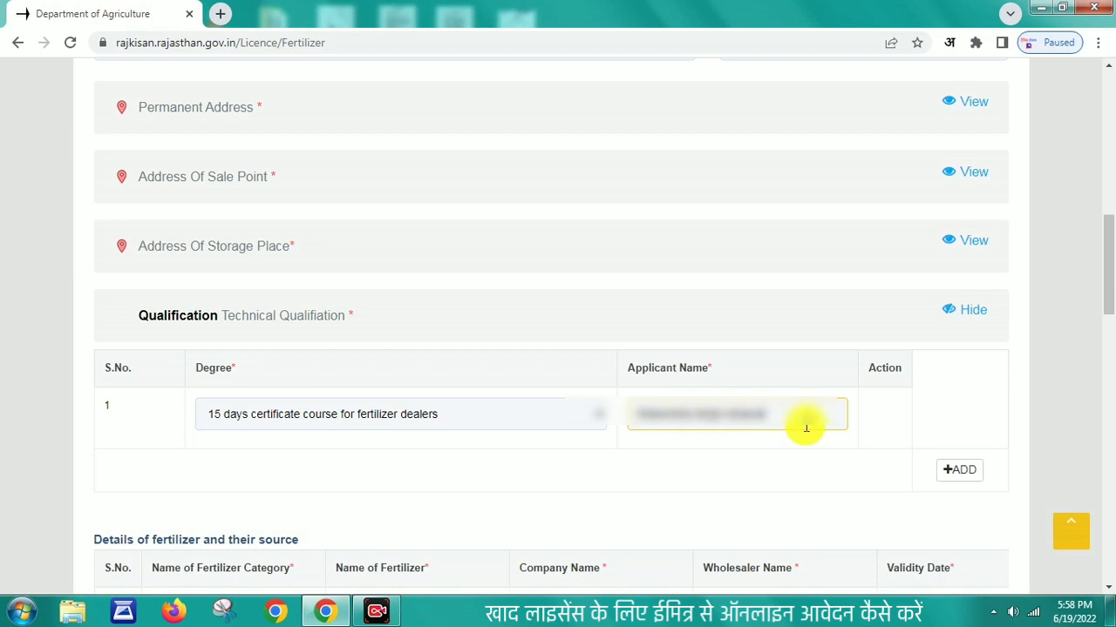
{"action": "left_click", "coordinate": [902, 423]}
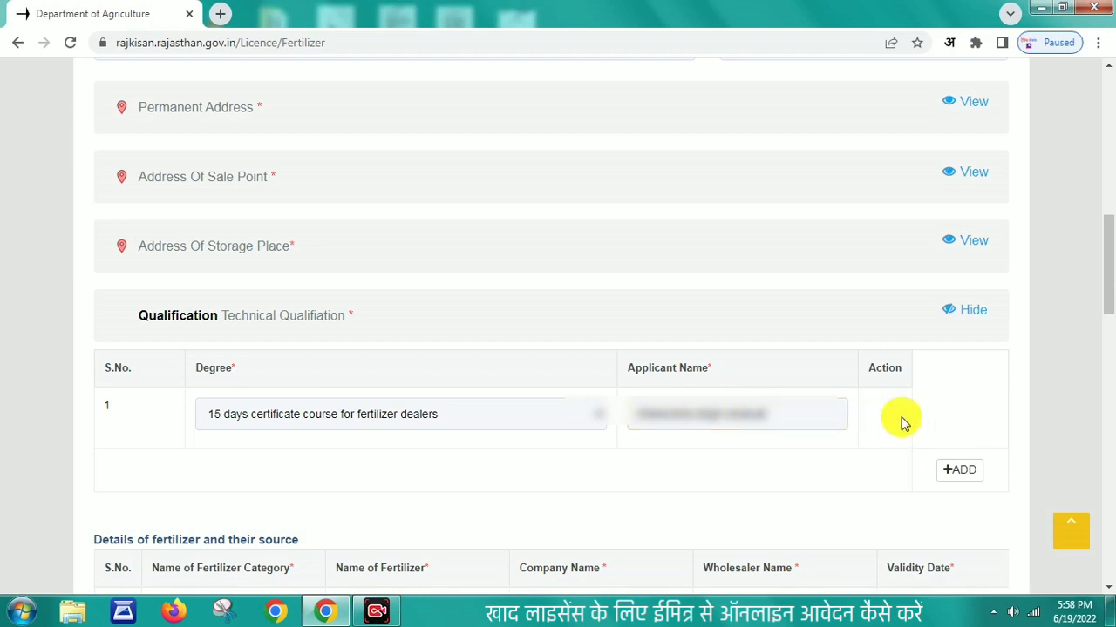
Step: Add a test row with One year diploma in Agriculture input Management, delete it, and collapse the section
{"action": "left_click", "coordinate": [959, 471]}
{"action": "left_click", "coordinate": [501, 469]}
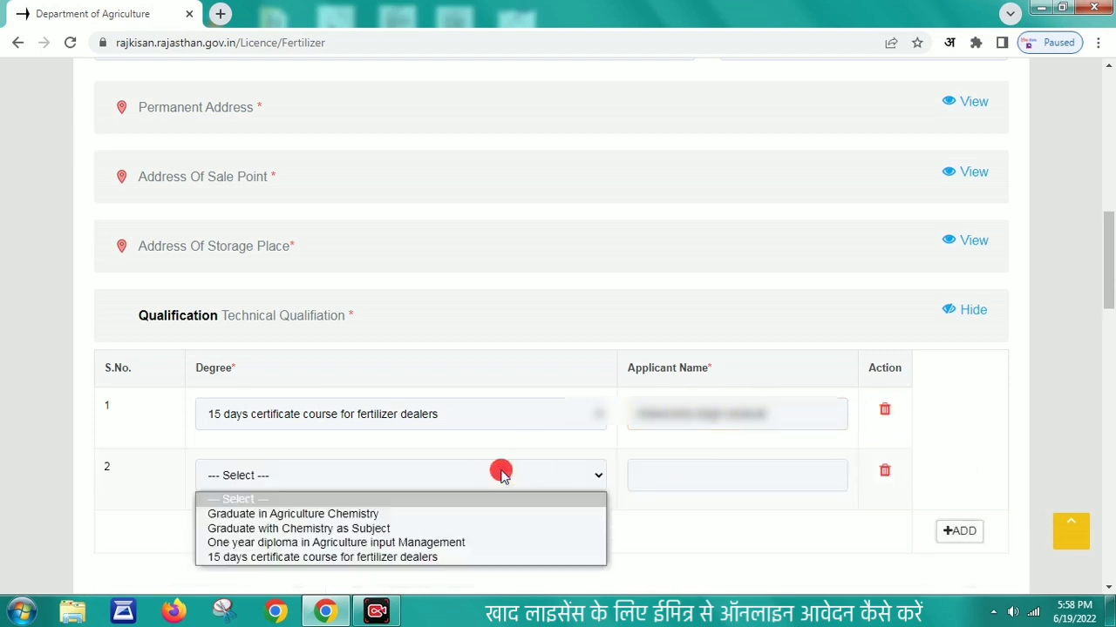
{"action": "left_click", "coordinate": [348, 542]}
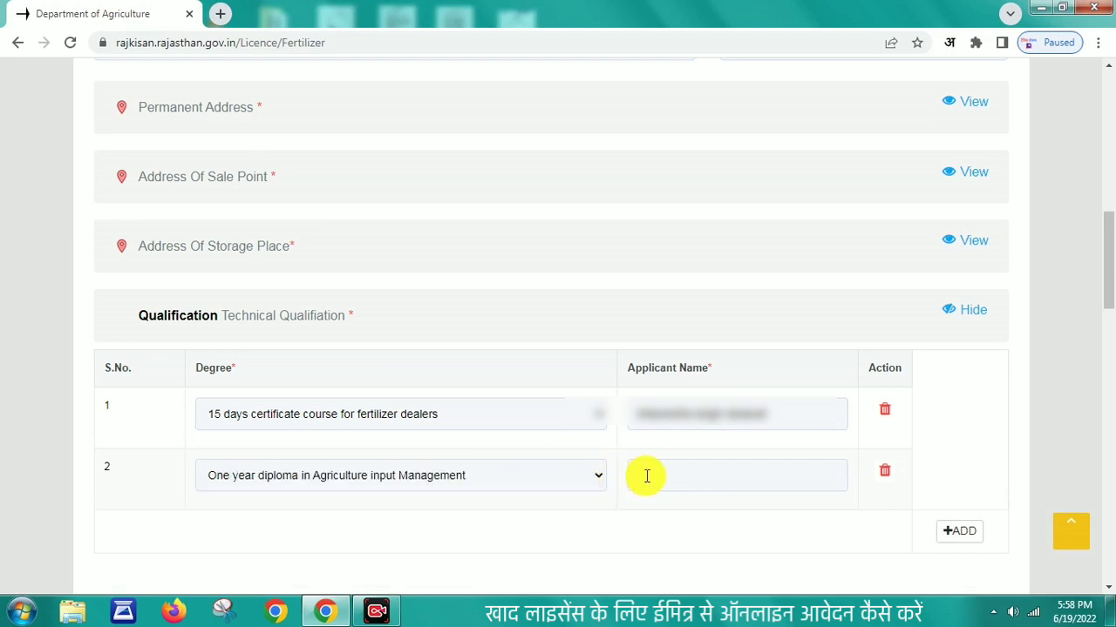
{"action": "left_click", "coordinate": [884, 472]}
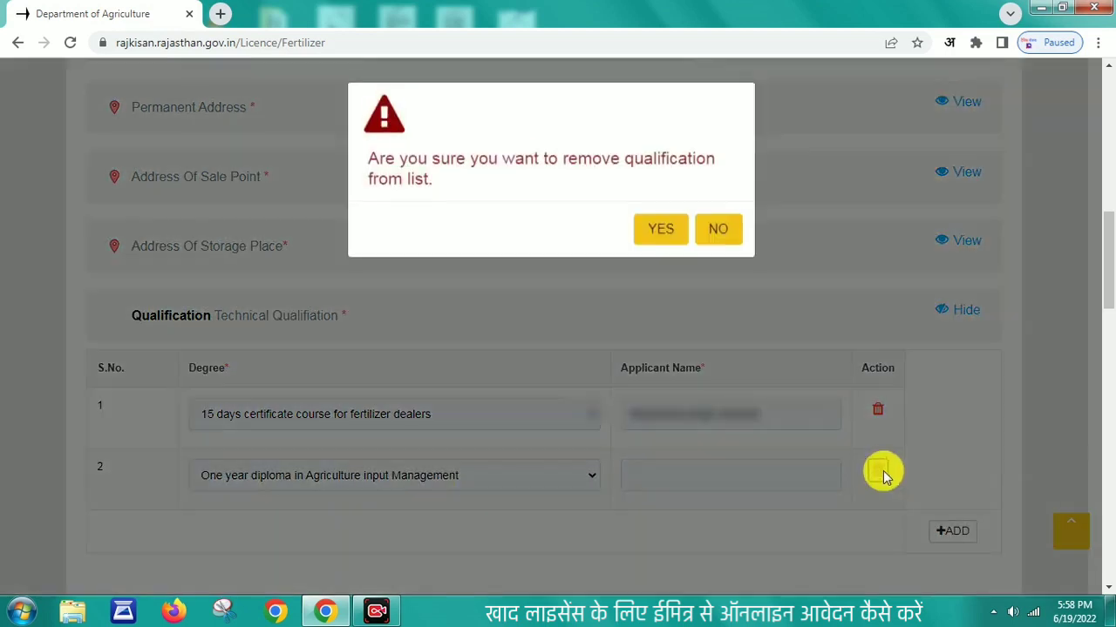
{"action": "left_click", "coordinate": [662, 231]}
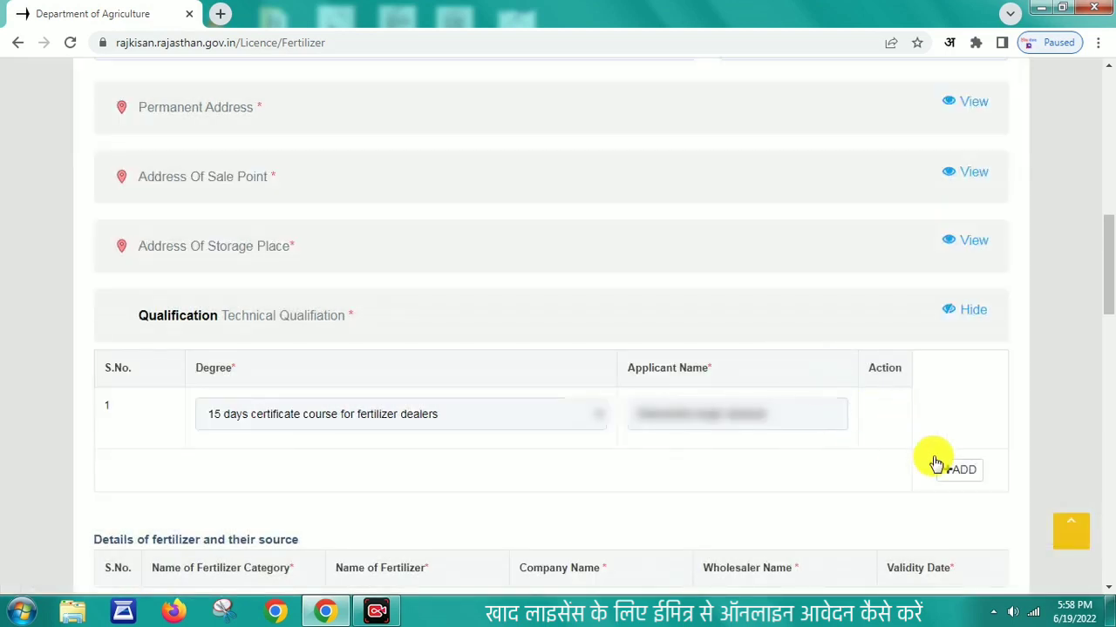
{"action": "left_click", "coordinate": [966, 311]}
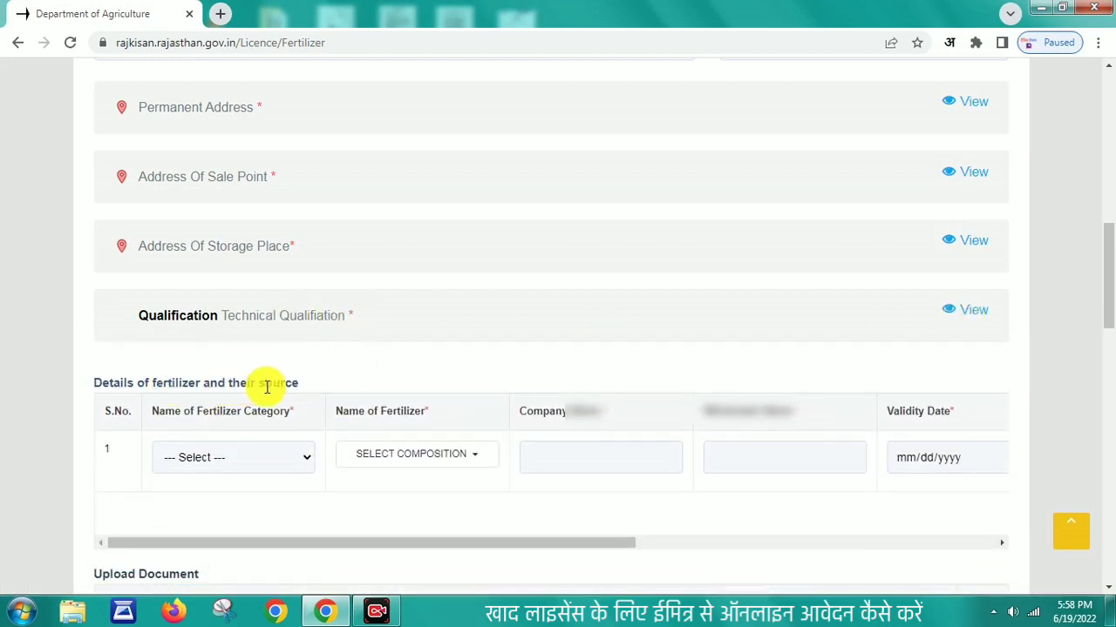
Step: Set category Chemical Fertilizer with Ammonium Chloride, 24-24-0 and two Ammonium Phosphate Sulphate compositions
{"action": "left_click", "coordinate": [302, 461]}
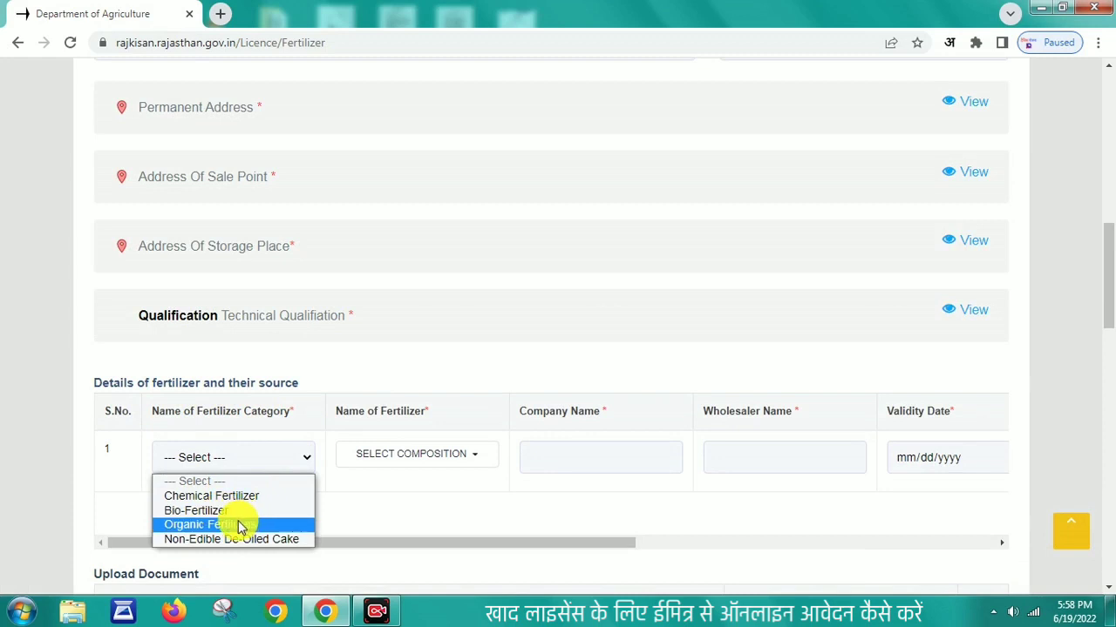
{"action": "left_click", "coordinate": [231, 496]}
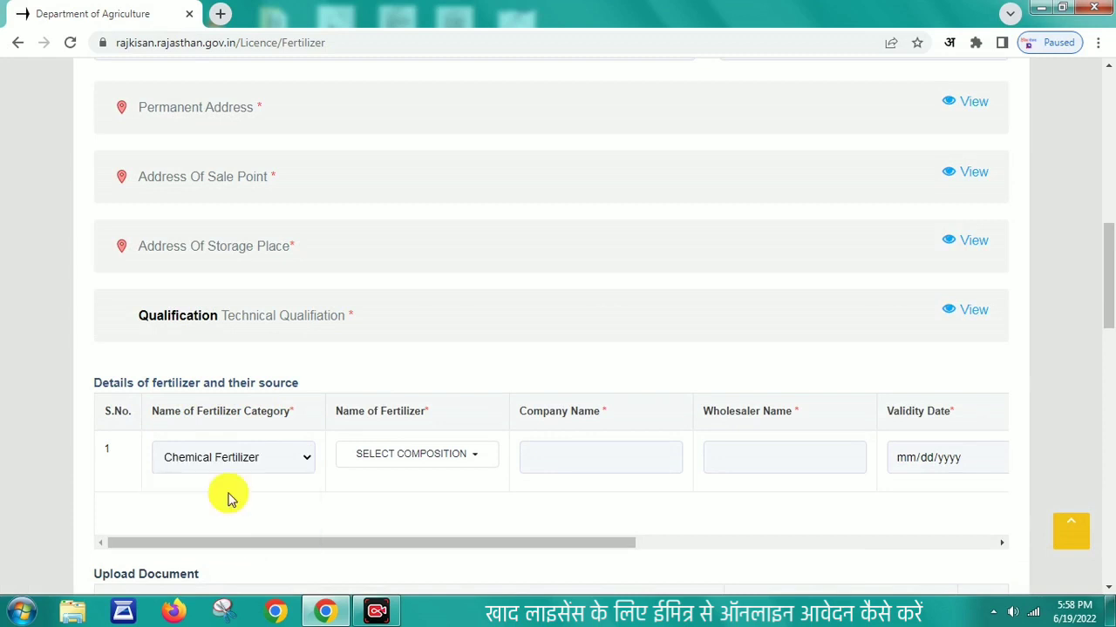
{"action": "left_click", "coordinate": [418, 468]}
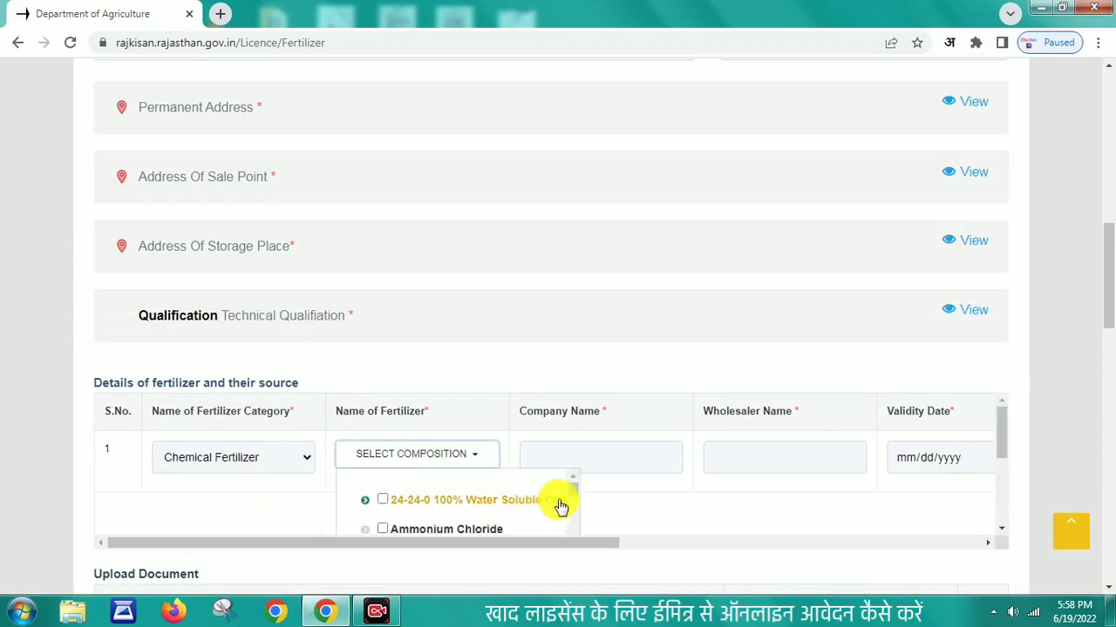
{"action": "mouse_move", "coordinate": [572, 490]}
{"action": "left_mouse_down"}
{"action": "mouse_move", "coordinate": [574, 544]}
{"action": "mouse_move", "coordinate": [575, 473]}
{"action": "left_mouse_up"}
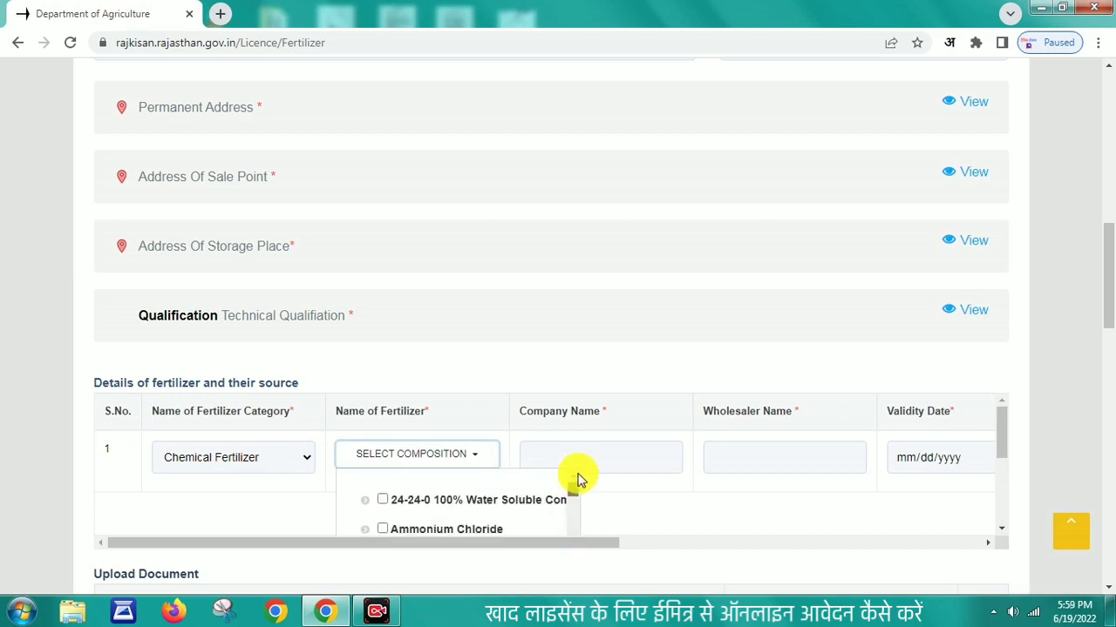
{"action": "left_click", "coordinate": [383, 529]}
{"action": "left_click", "coordinate": [383, 501]}
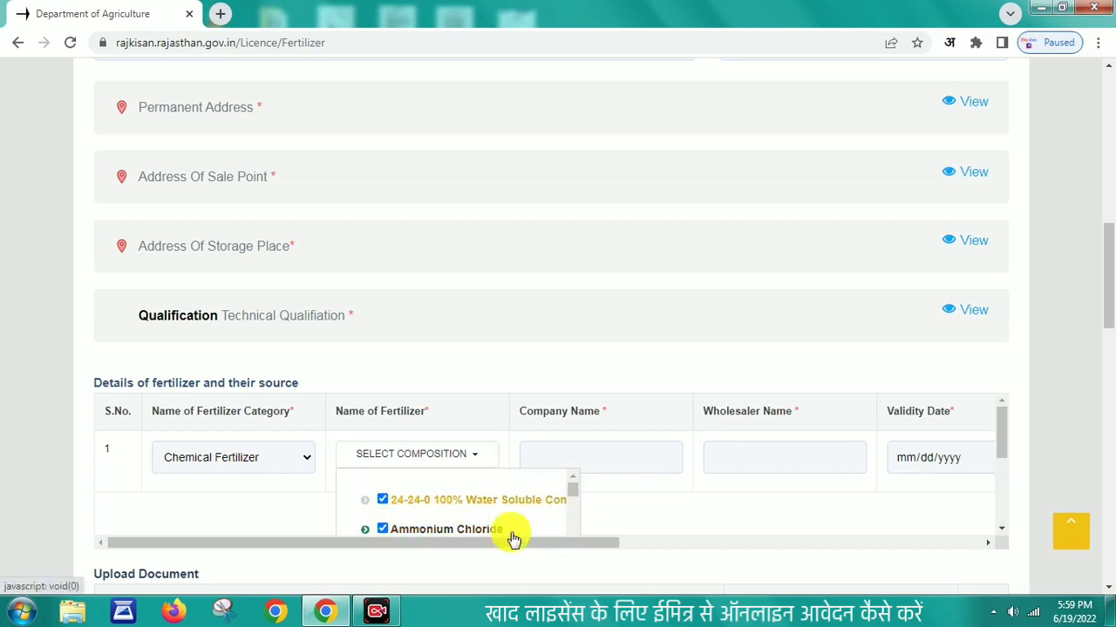
{"action": "scroll", "coordinate": [568, 493], "scroll_direction": "down", "scroll_amount": 3}
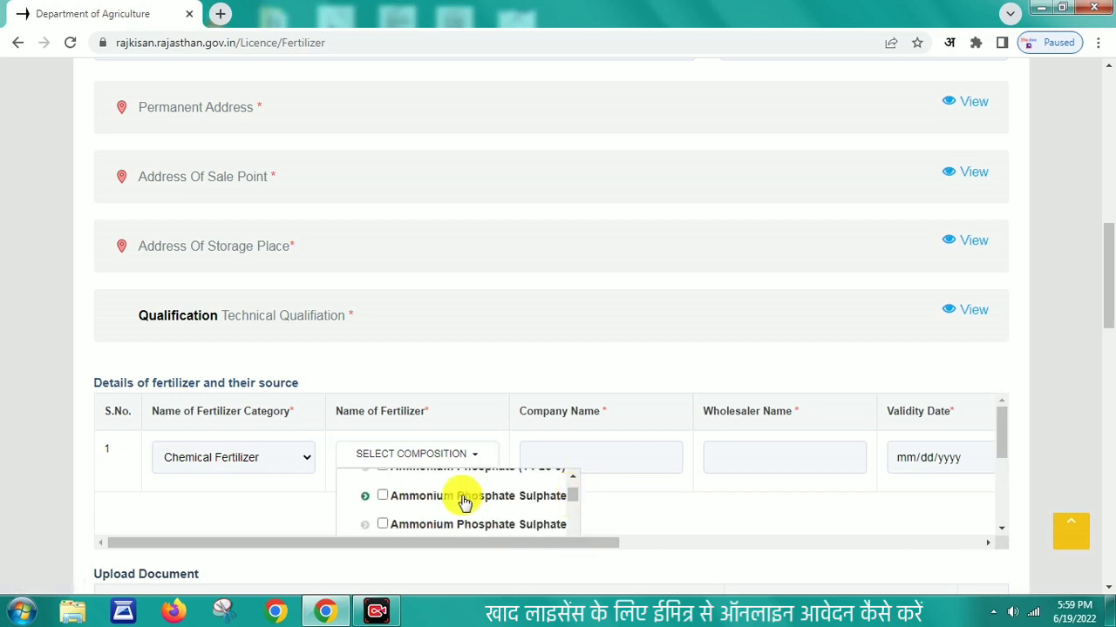
{"action": "left_click", "coordinate": [382, 495]}
{"action": "left_click", "coordinate": [382, 524]}
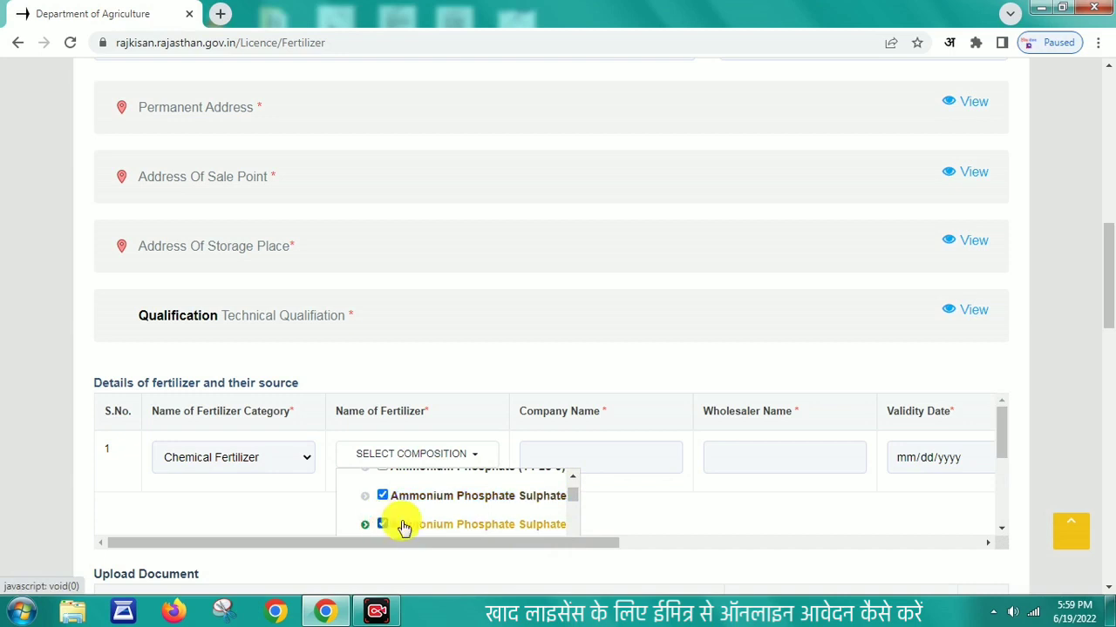
{"action": "left_click", "coordinate": [448, 459]}
{"action": "left_click", "coordinate": [483, 456]}
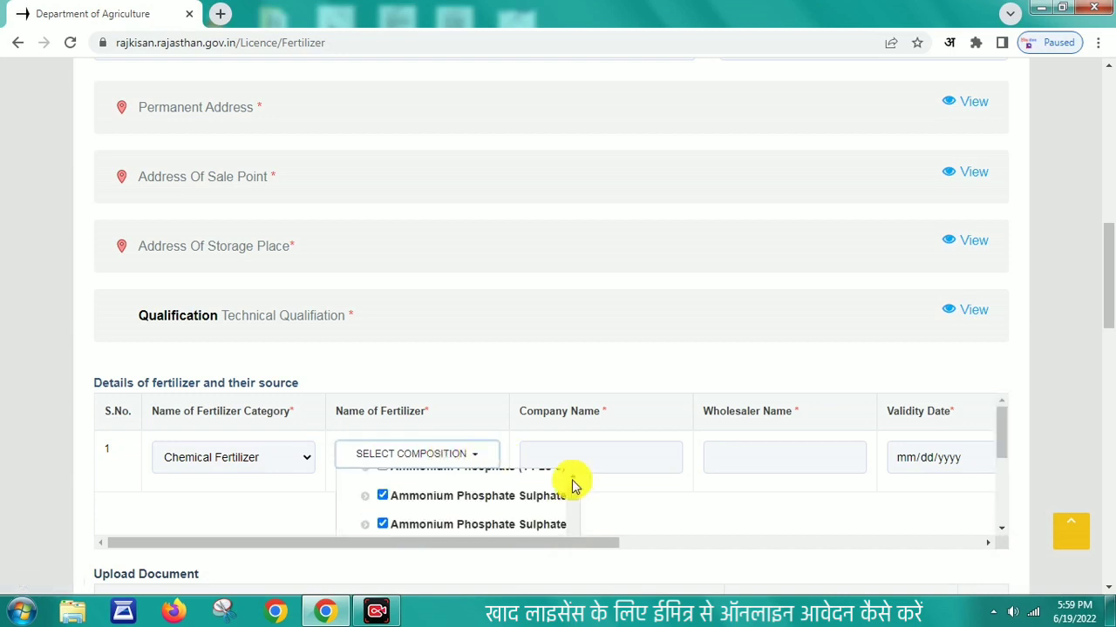
{"action": "left_click", "coordinate": [620, 490]}
Step: Enter IFFCO as the company and fill in the wholesaler name
{"action": "left_click", "coordinate": [573, 458]}
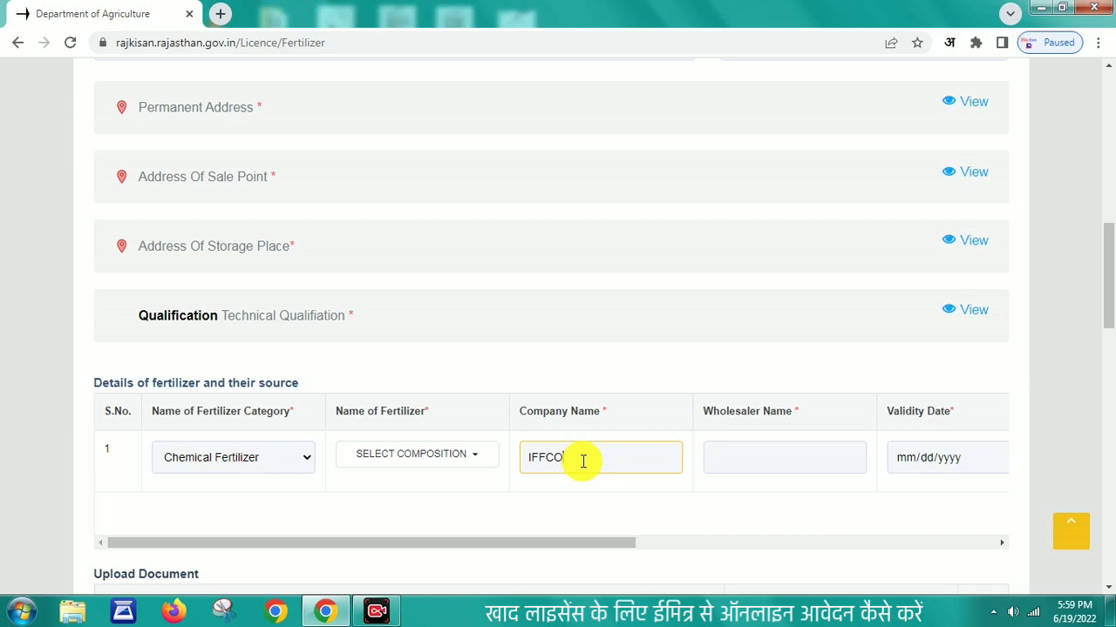
{"action": "left_click", "coordinate": [772, 458]}
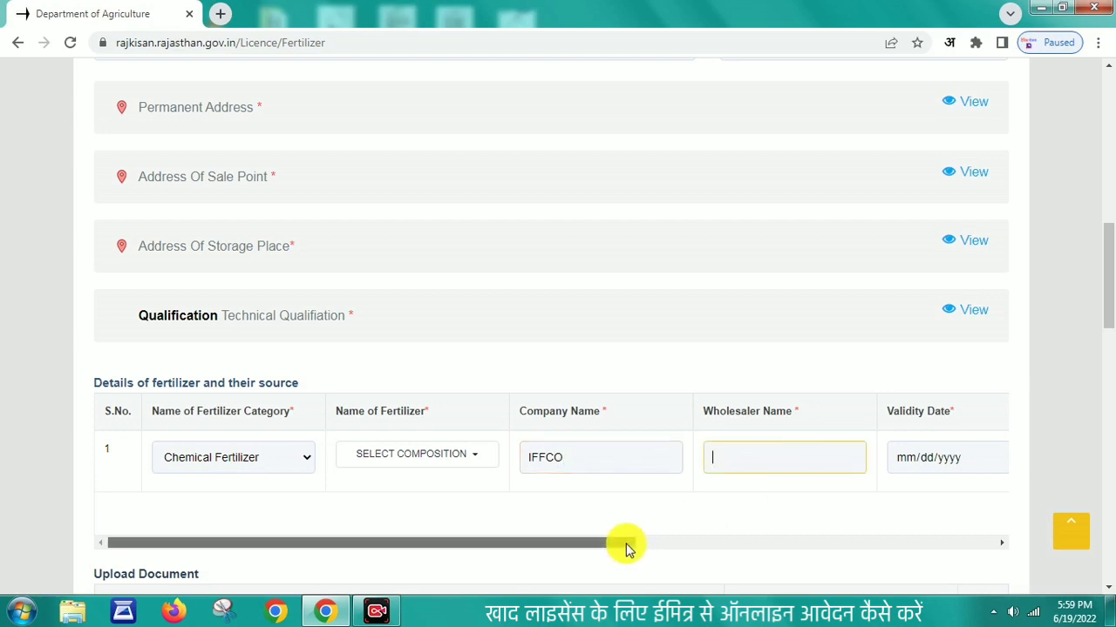
{"action": "left_click_drag", "start_coordinate": [627, 544], "coordinate": [764, 543]}
{"action": "left_click", "coordinate": [527, 451]}
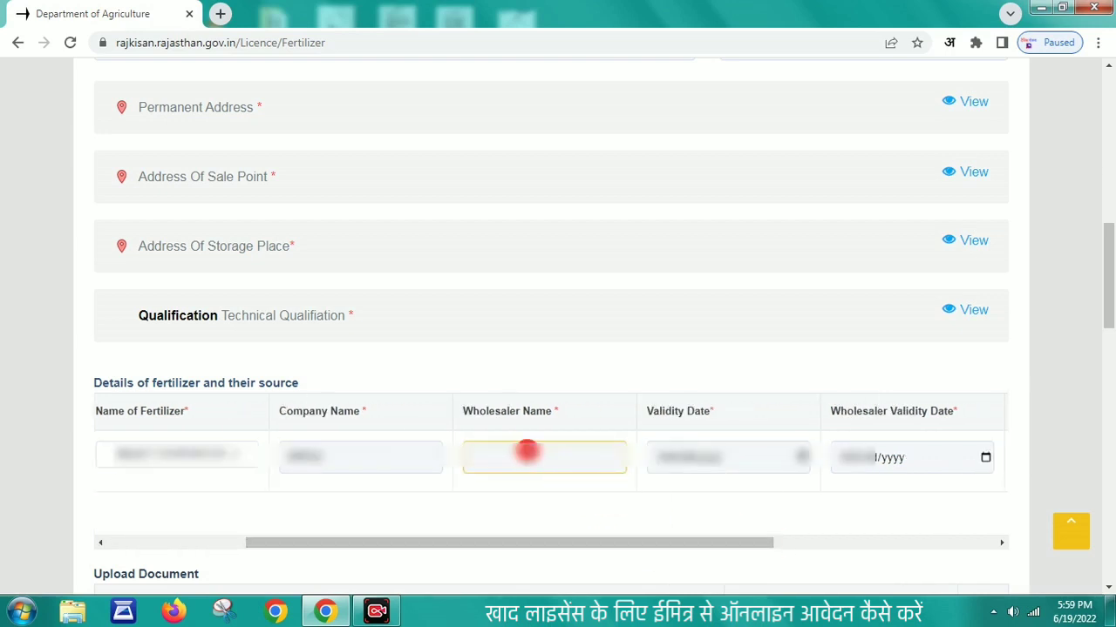
{"action": "type", "text": "M"}
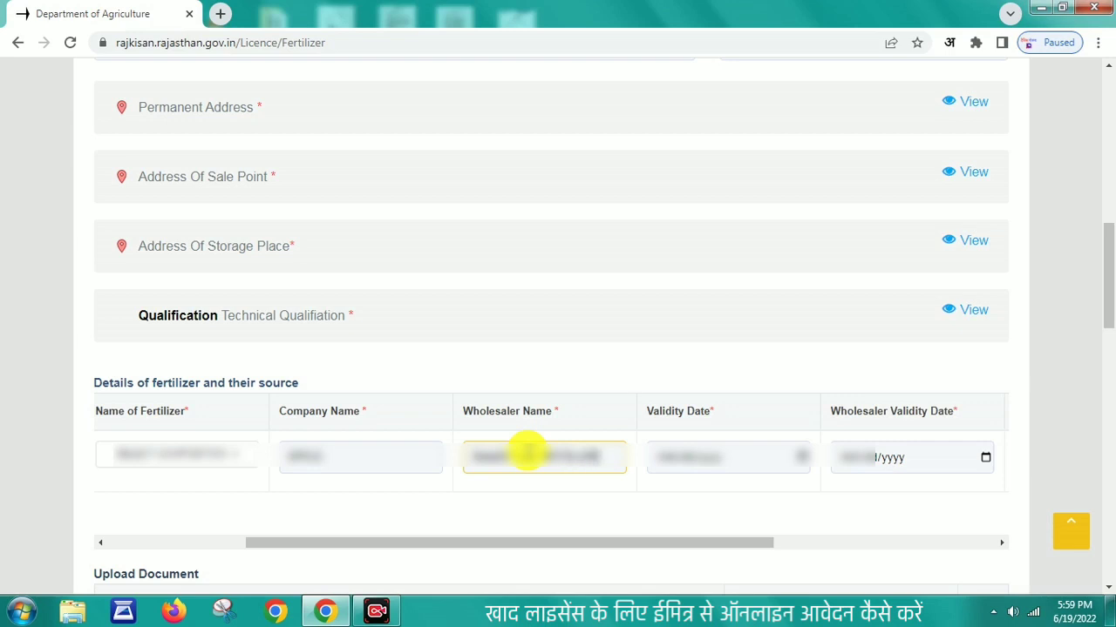
Step: Pick the validity date and the wholesaler validity date from the calendars
{"action": "left_click", "coordinate": [668, 459]}
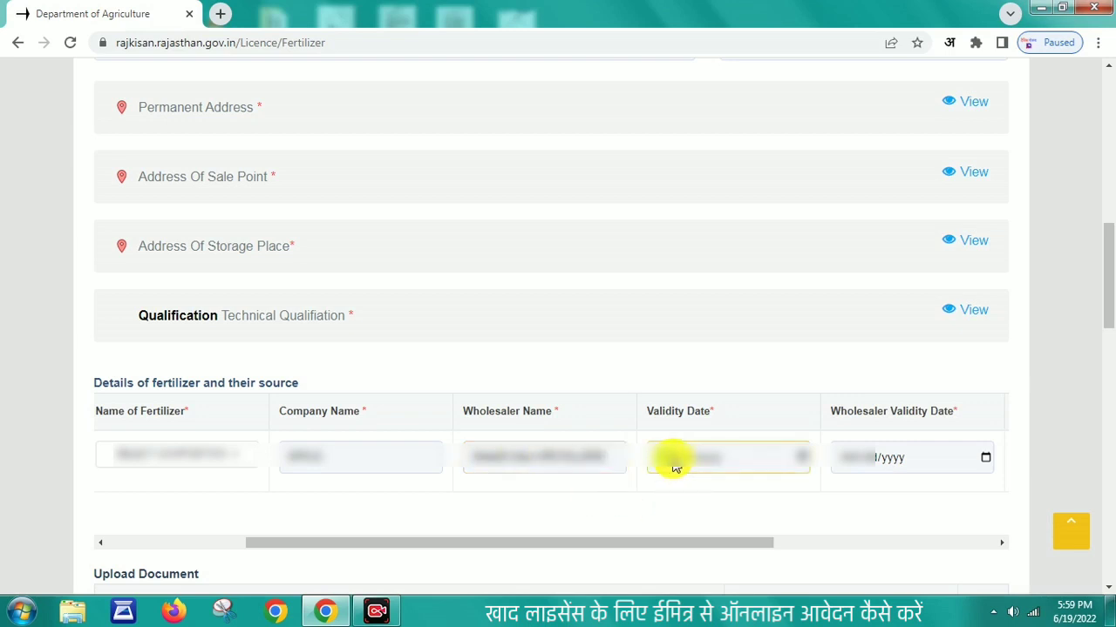
{"action": "left_click", "coordinate": [797, 459]}
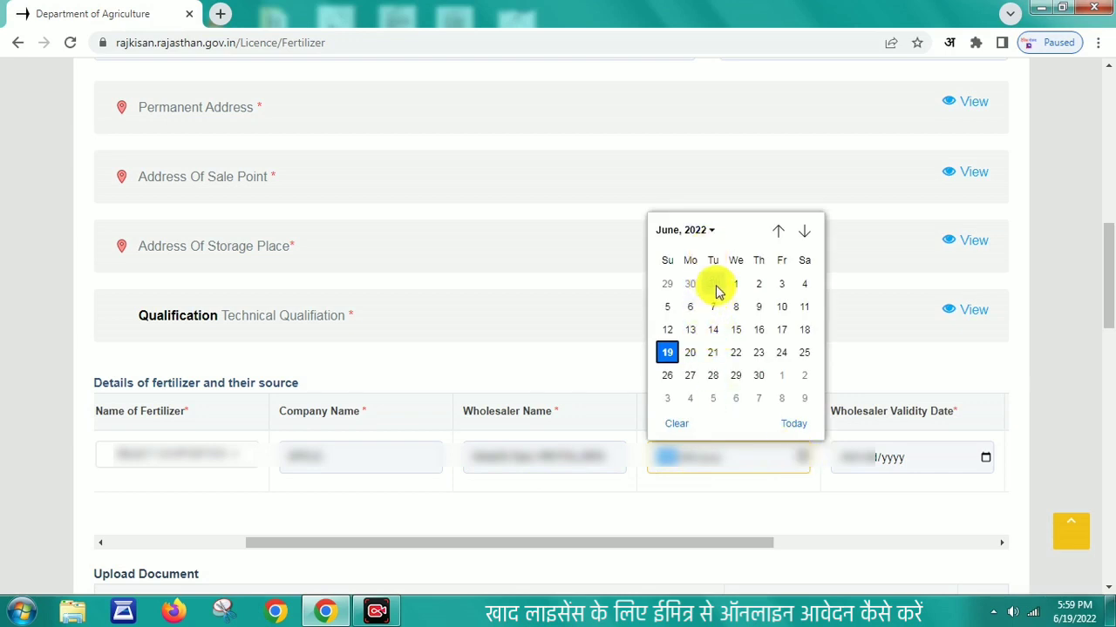
{"action": "left_click", "coordinate": [734, 283]}
{"action": "left_click", "coordinate": [881, 460]}
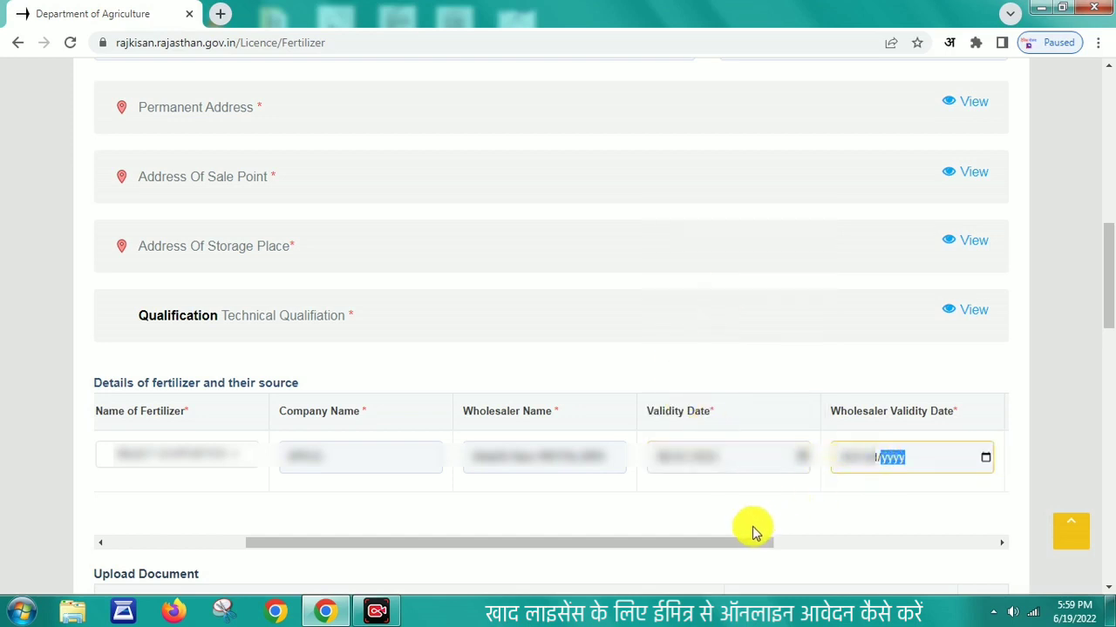
{"action": "left_click_drag", "start_coordinate": [835, 545], "coordinate": [855, 543]}
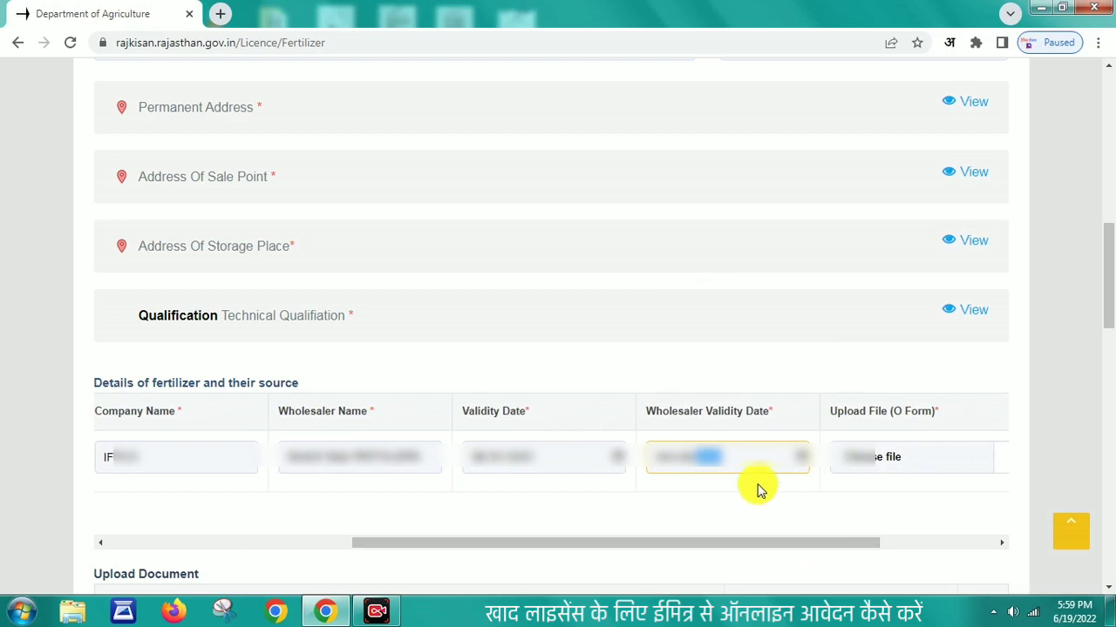
{"action": "left_click", "coordinate": [802, 464]}
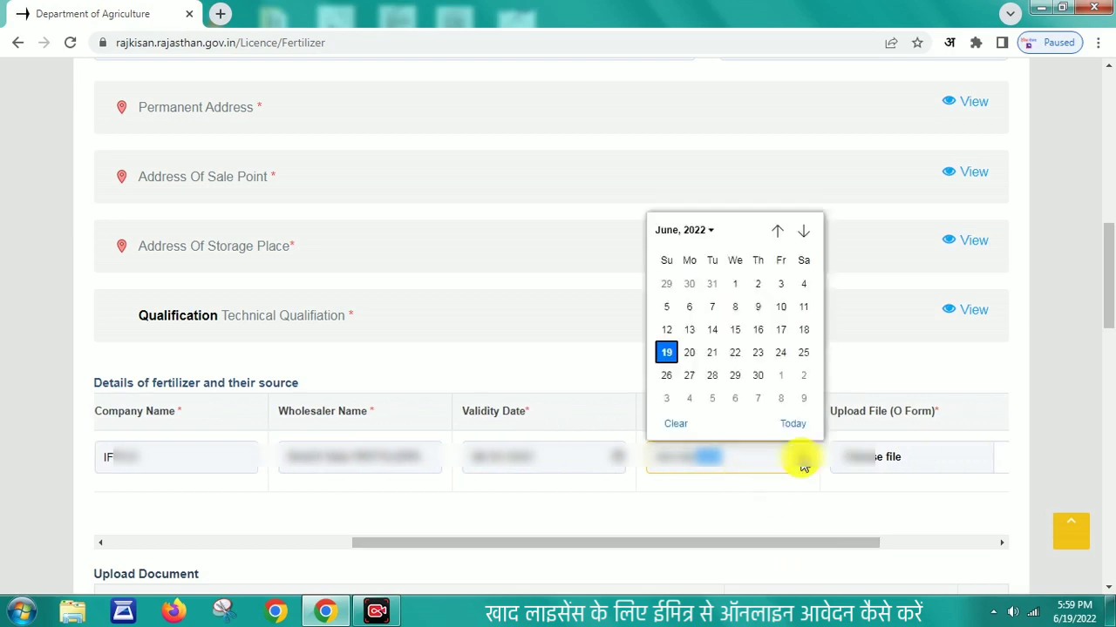
{"action": "left_click", "coordinate": [712, 353]}
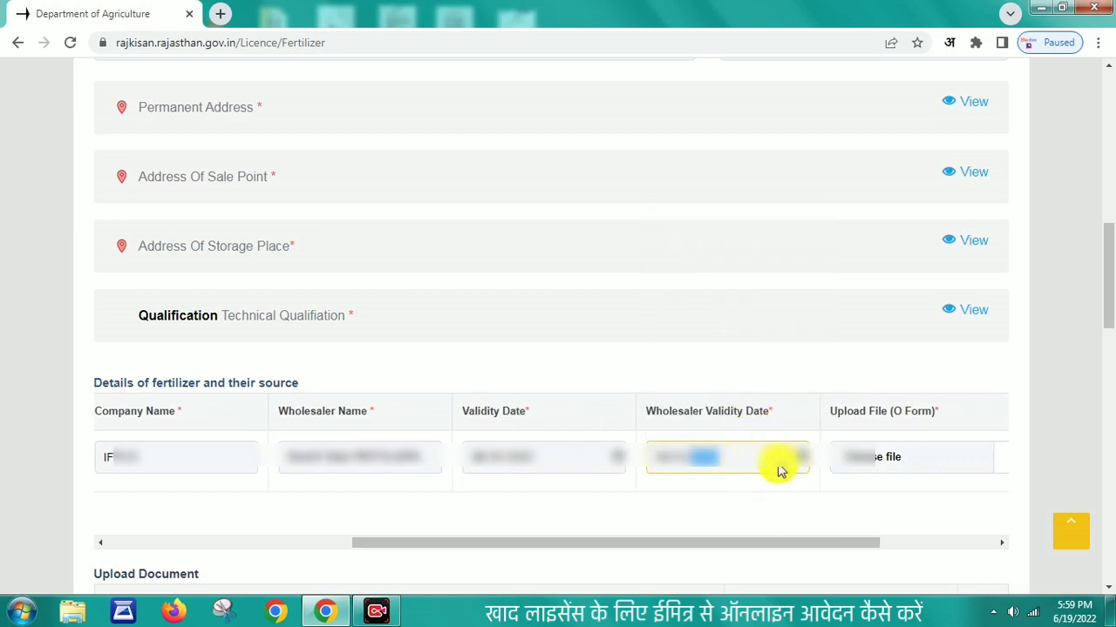
{"action": "left_click_drag", "start_coordinate": [809, 540], "coordinate": [947, 535]}
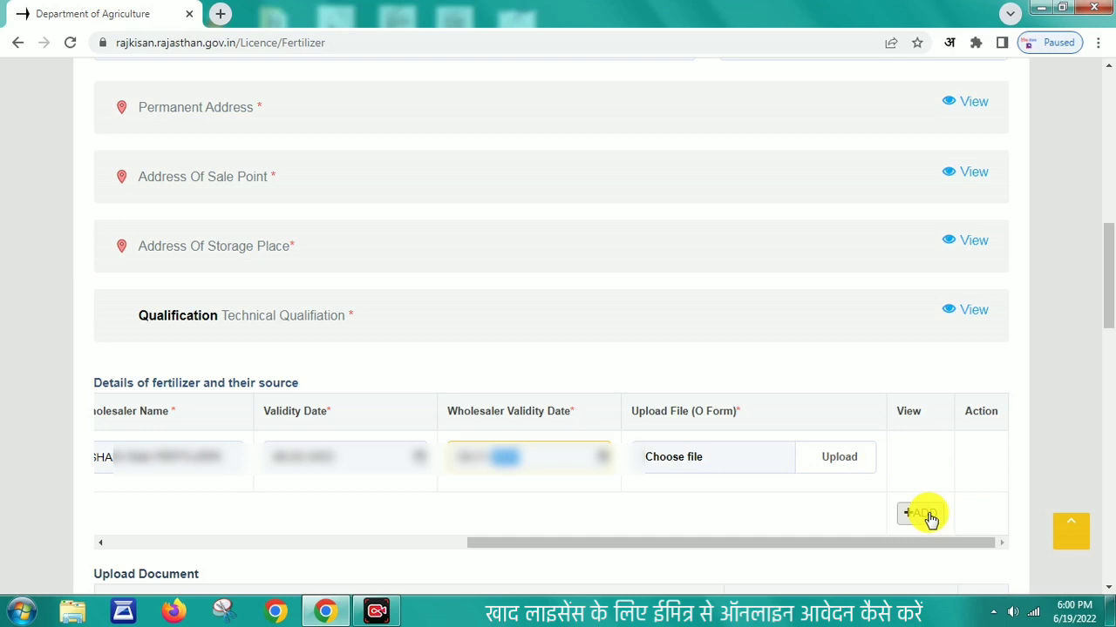
Step: Attach a file from the GSS DUJANA folder to the first required document
{"action": "scroll", "coordinate": [889, 523], "scroll_direction": "down", "scroll_amount": 5}
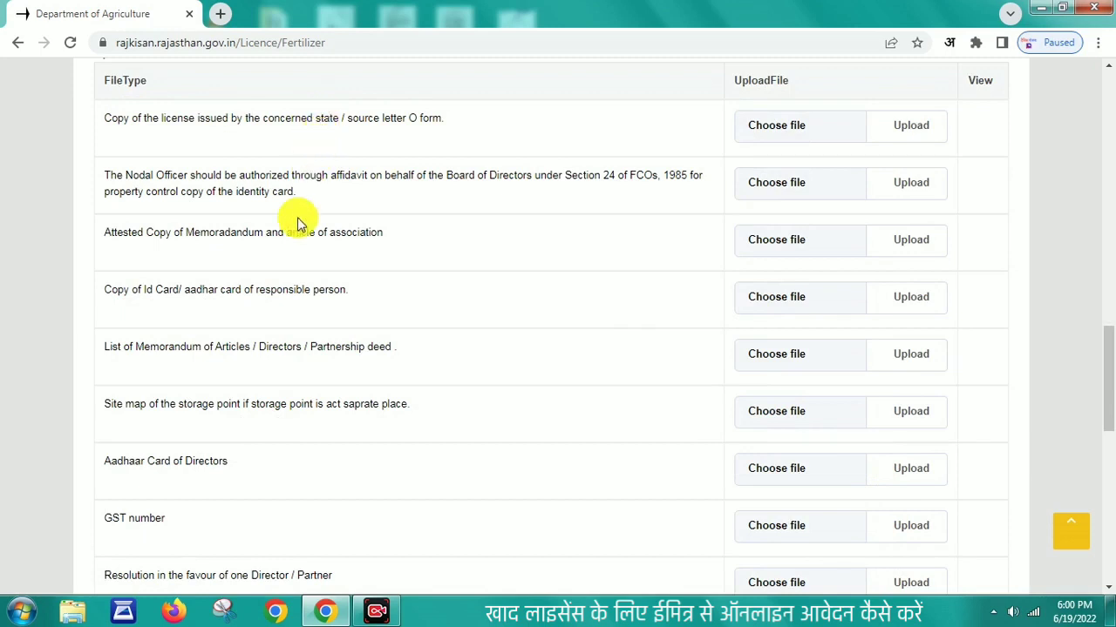
{"action": "left_click", "coordinate": [766, 128]}
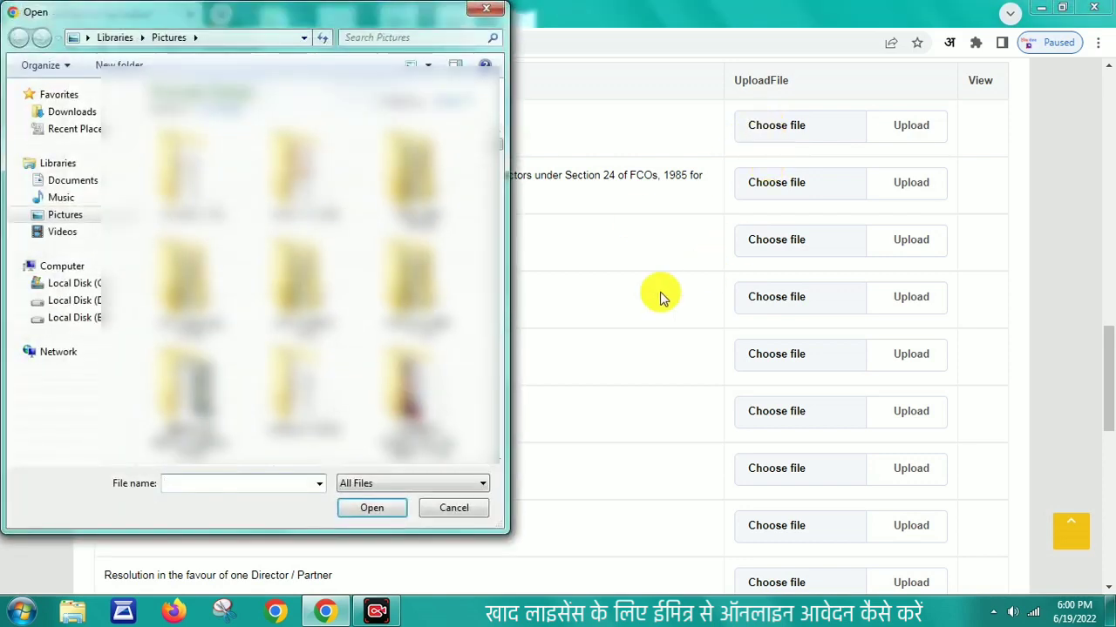
{"action": "left_click", "coordinate": [301, 283]}
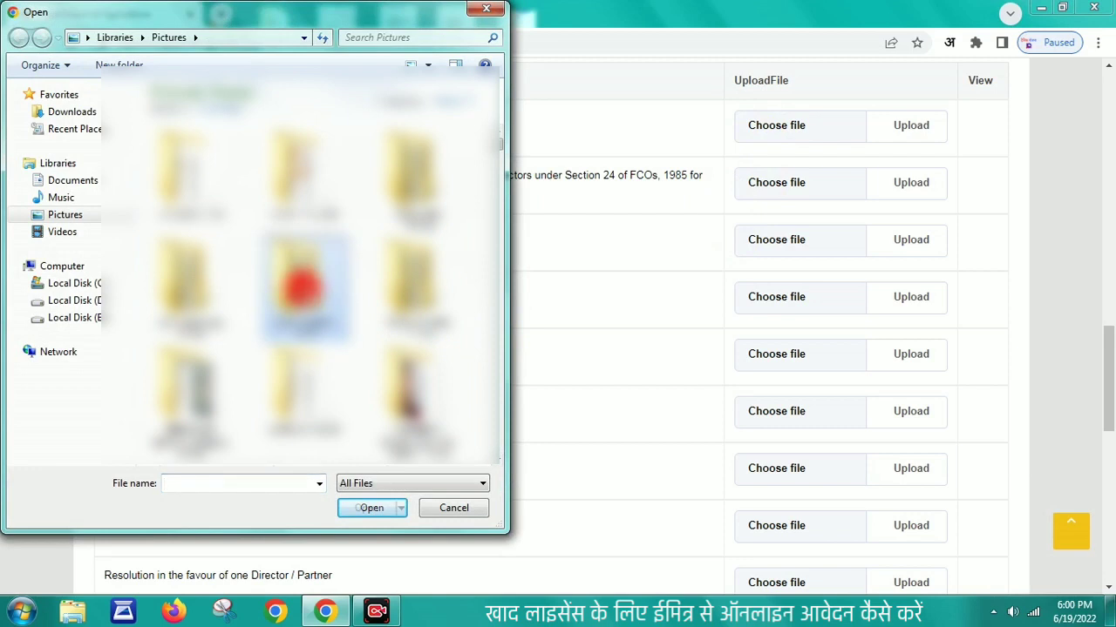
{"action": "left_click", "coordinate": [371, 508]}
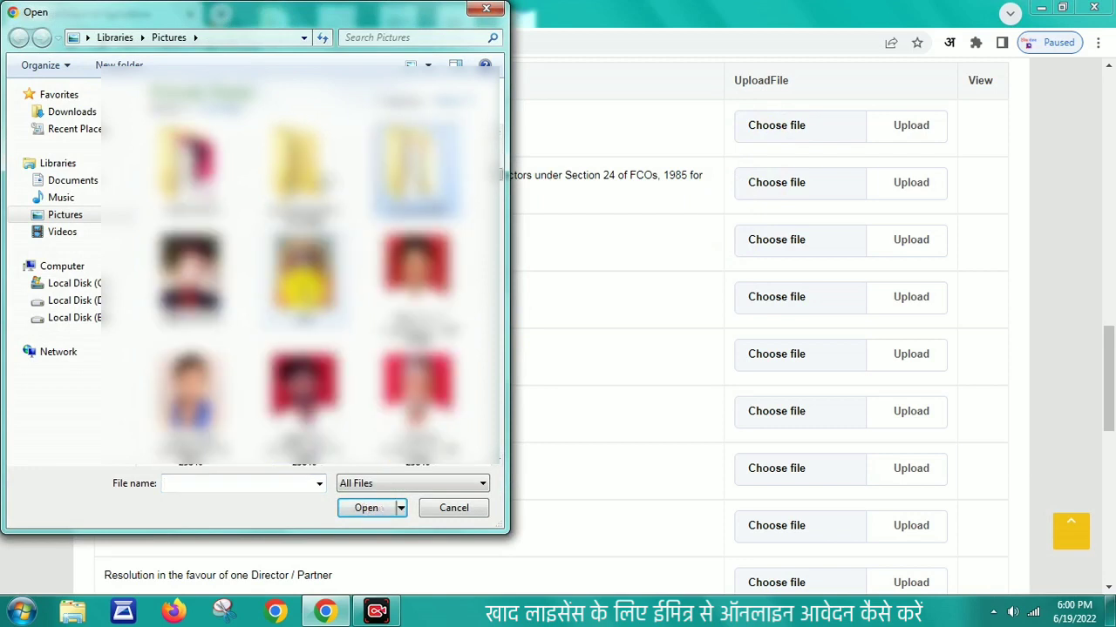
{"action": "left_click", "coordinate": [374, 508]}
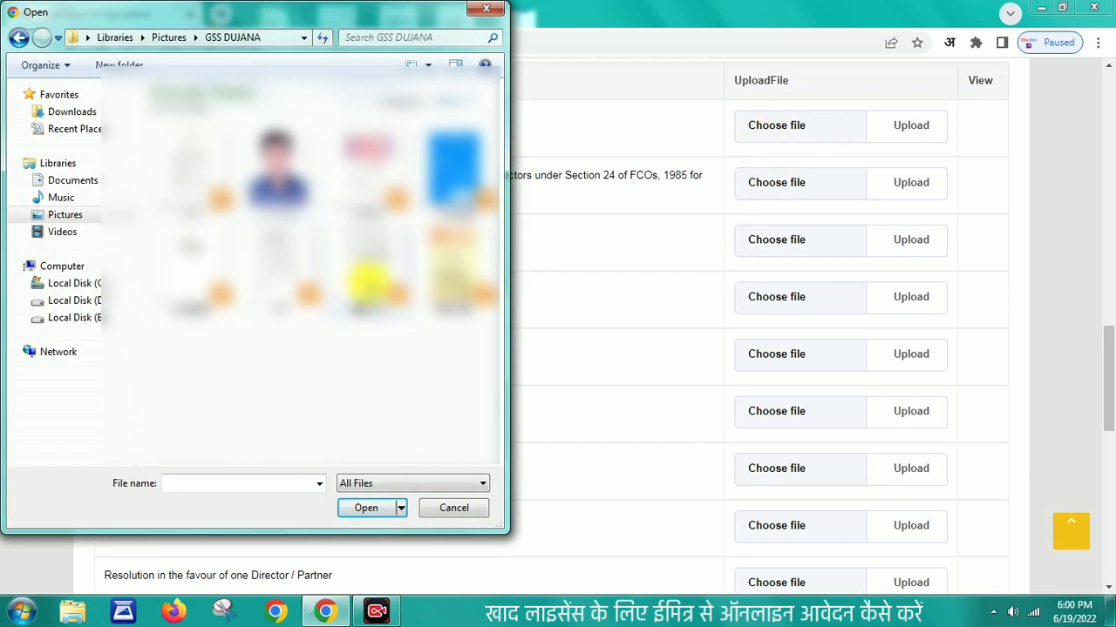
{"action": "double_click", "coordinate": [370, 275]}
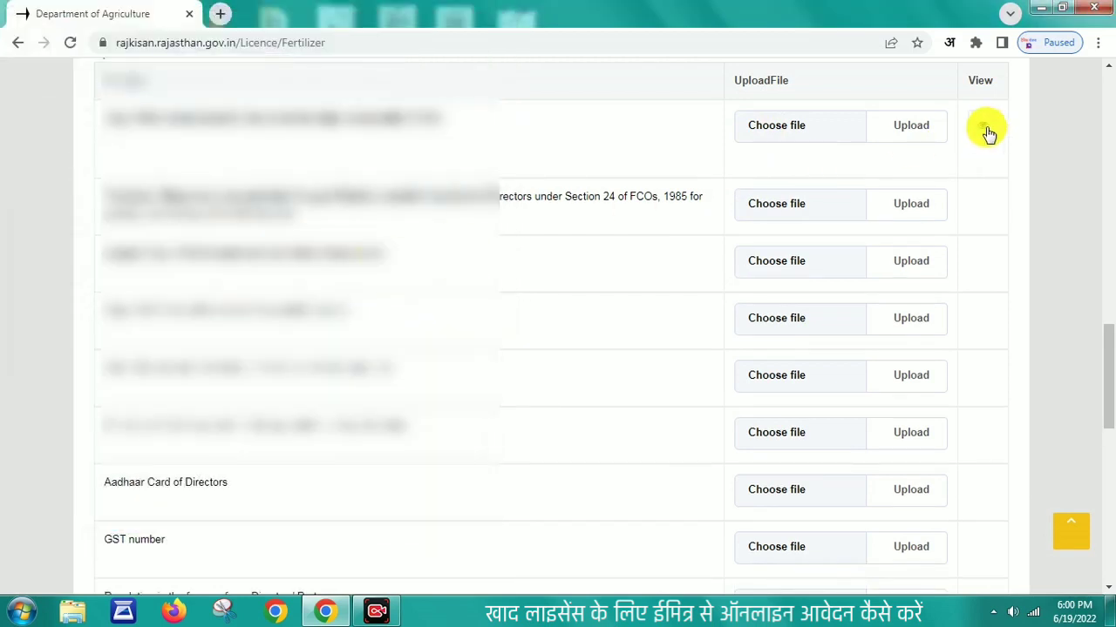
Step: Attach files to documents two through five, including AADHAR and PRSTAV, then reach the declaration
{"action": "left_click", "coordinate": [800, 214]}
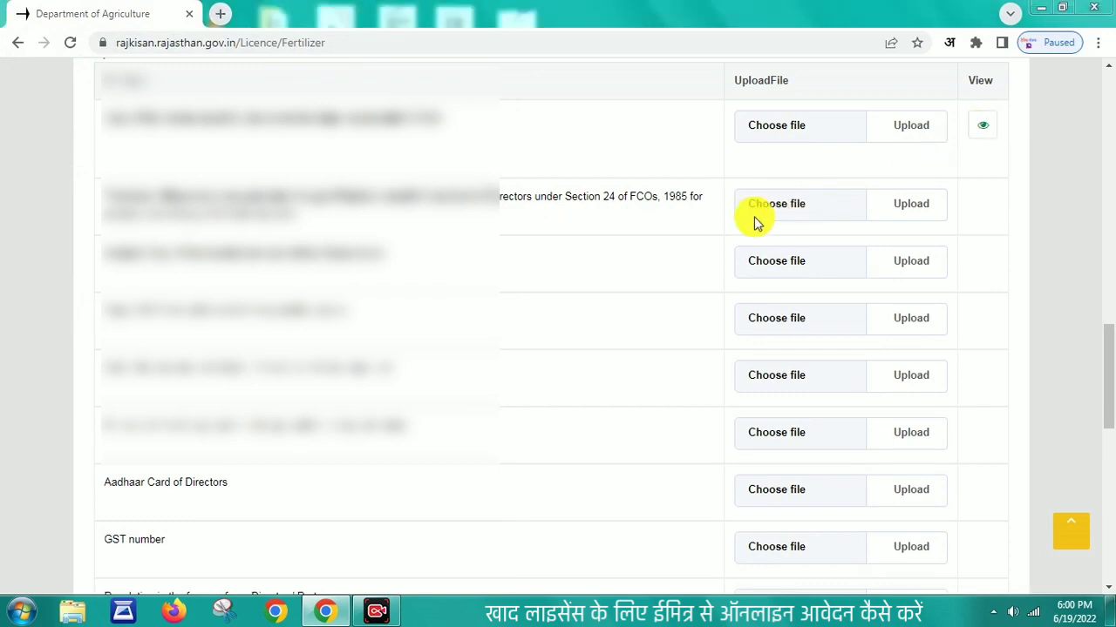
{"action": "double_click", "coordinate": [340, 270]}
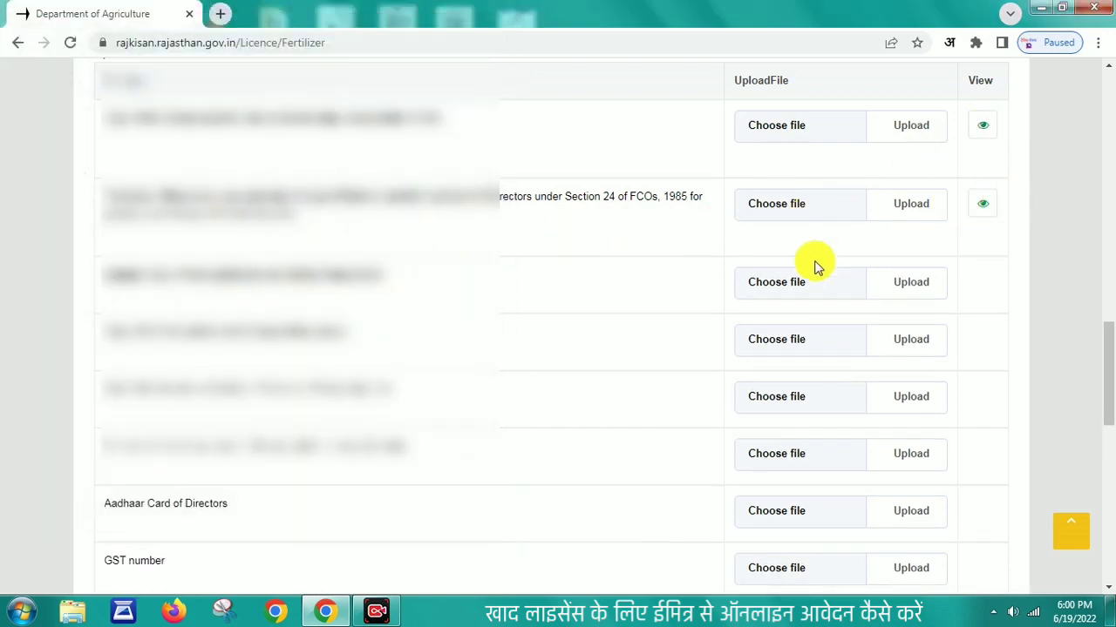
{"action": "left_click", "coordinate": [789, 279]}
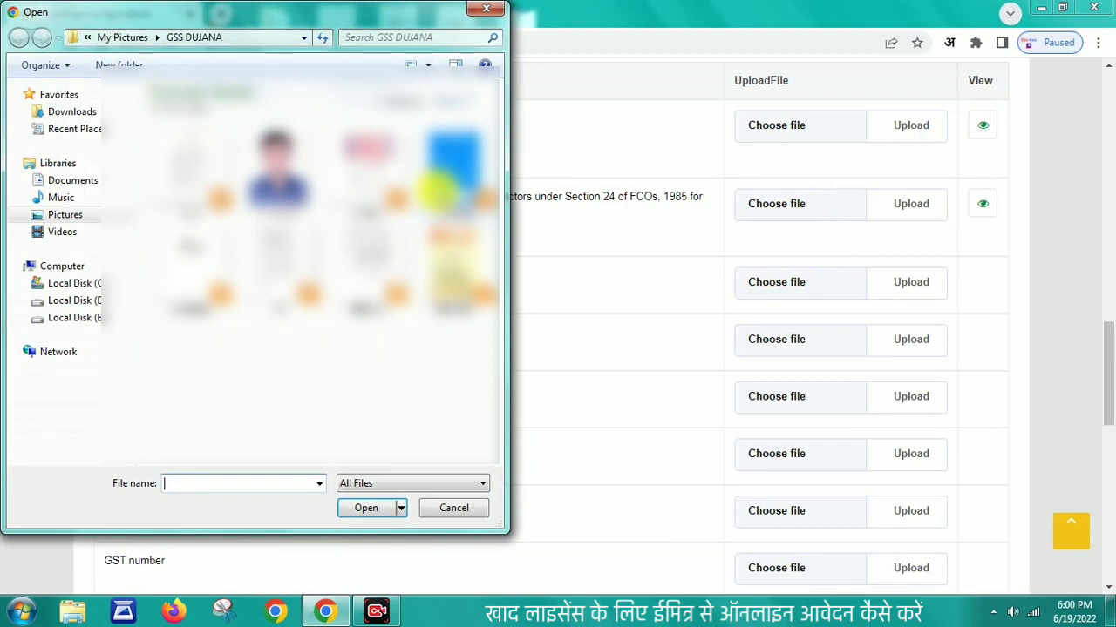
{"action": "double_click", "coordinate": [436, 188]}
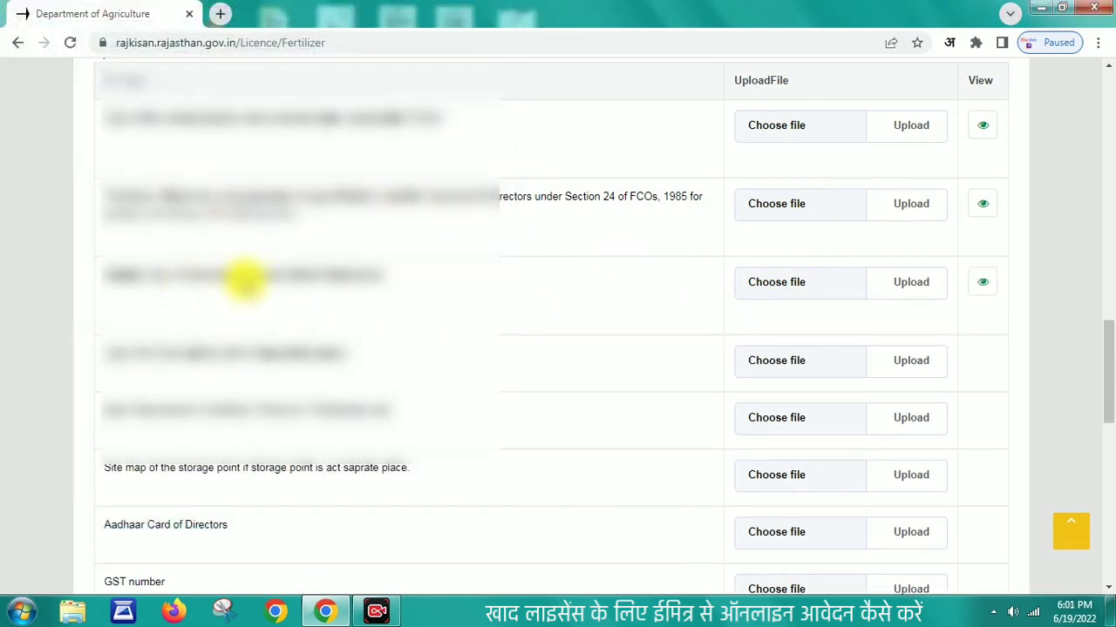
{"action": "left_click", "coordinate": [787, 361]}
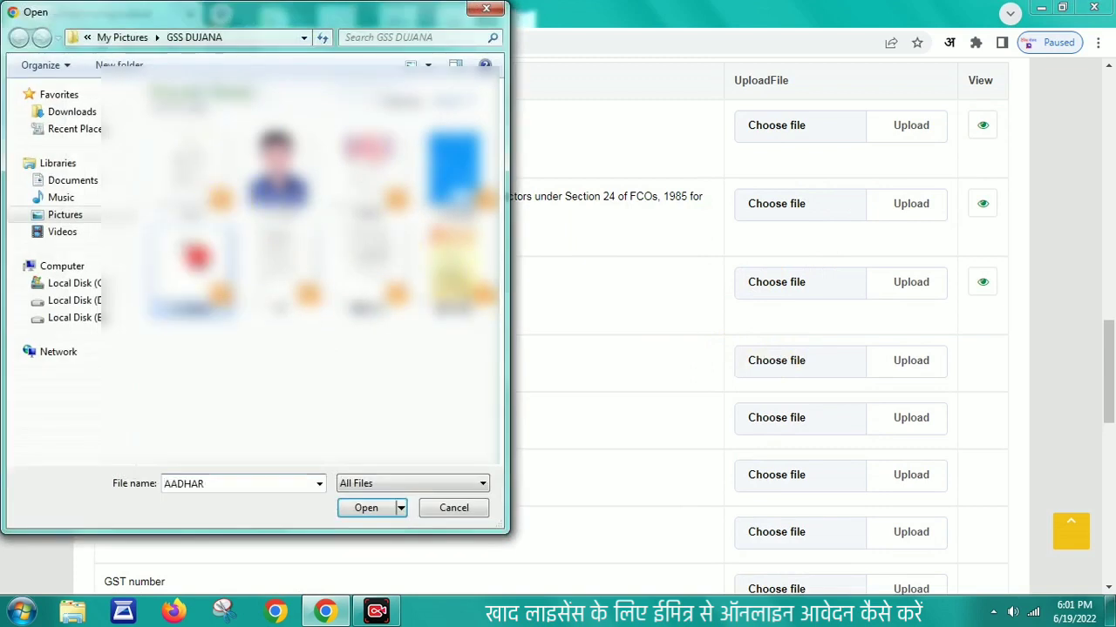
{"action": "key", "text": "Return"}
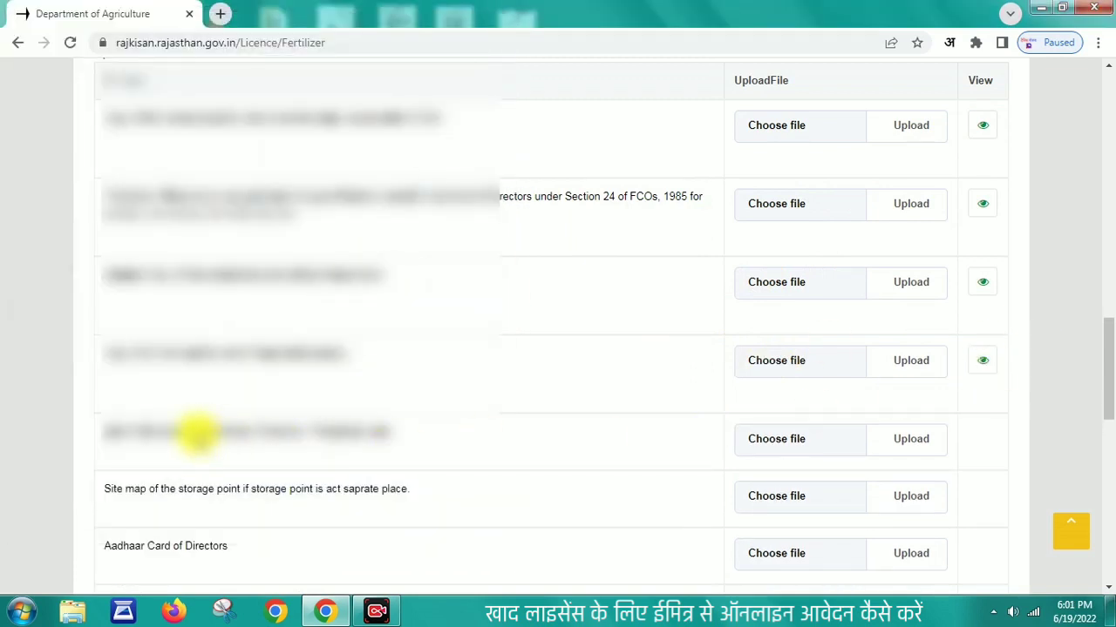
{"action": "left_click", "coordinate": [787, 441]}
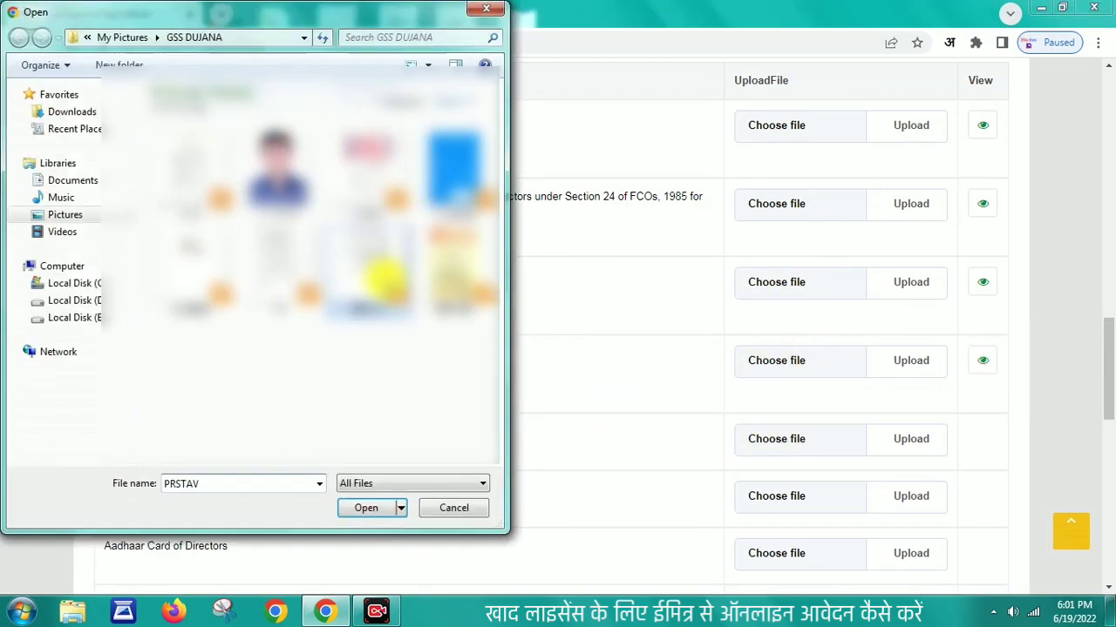
{"action": "double_click", "coordinate": [383, 278]}
{"action": "scroll", "coordinate": [1107, 409], "scroll_direction": "down", "scroll_amount": 2}
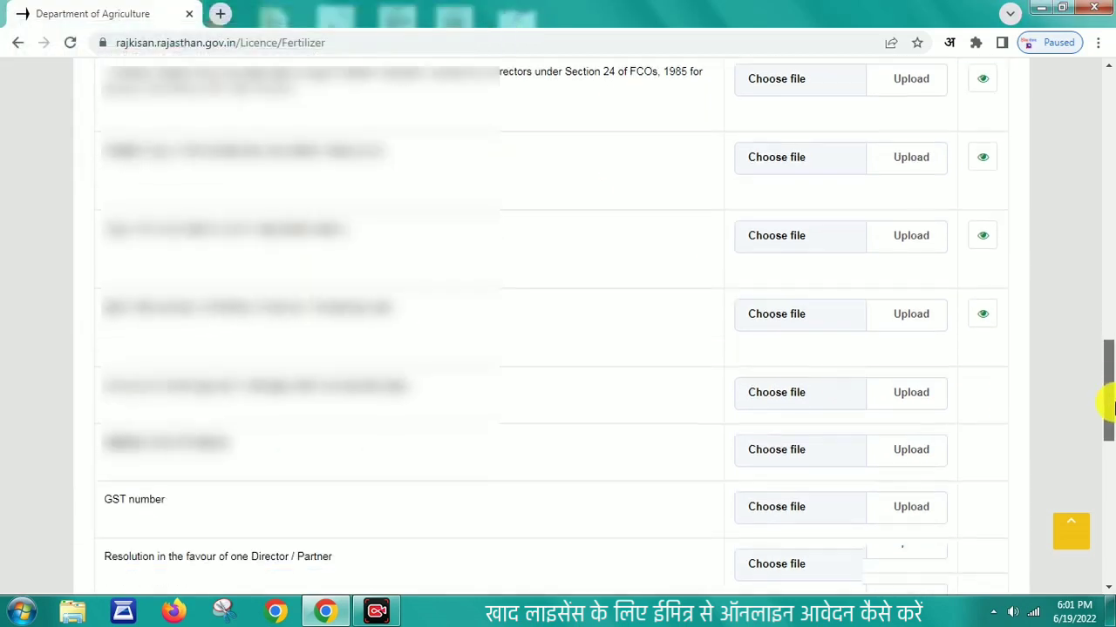
{"action": "left_click_drag", "start_coordinate": [1108, 410], "coordinate": [1110, 448]}
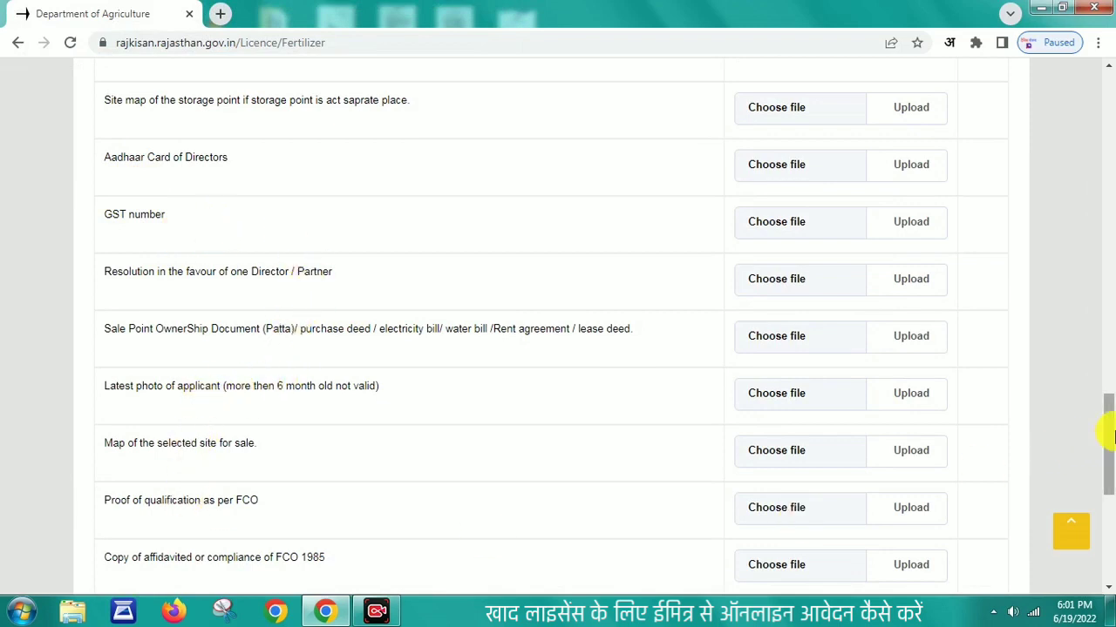
{"action": "left_click_drag", "start_coordinate": [1108, 448], "coordinate": [1108, 475]}
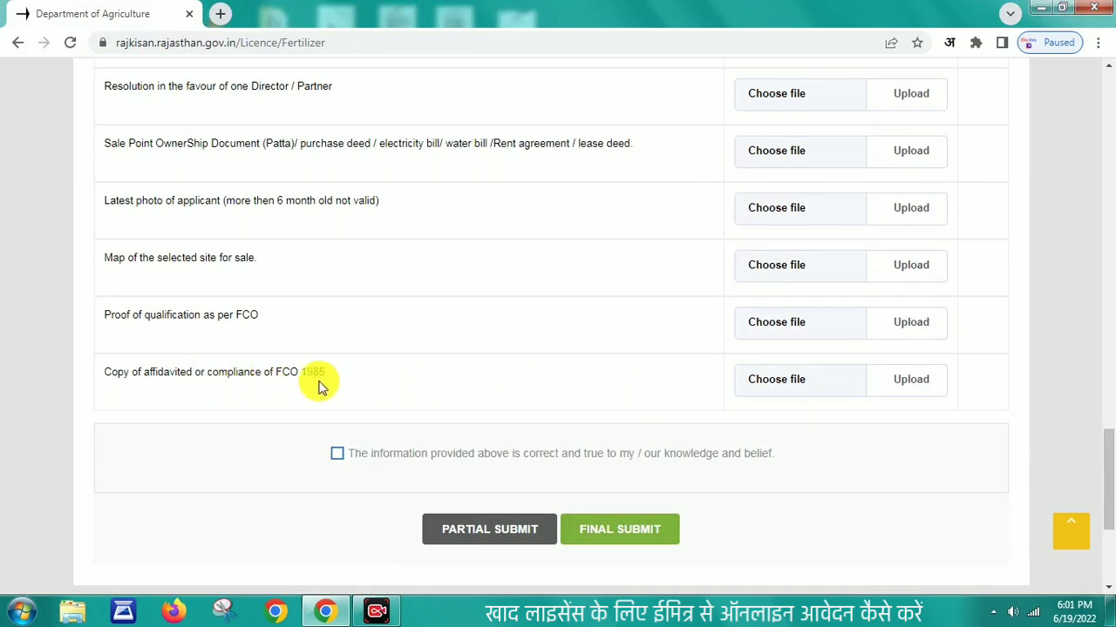
Step: Tick the declaration, final-submit accepting no later changes, and save the application
{"action": "left_click", "coordinate": [337, 453]}
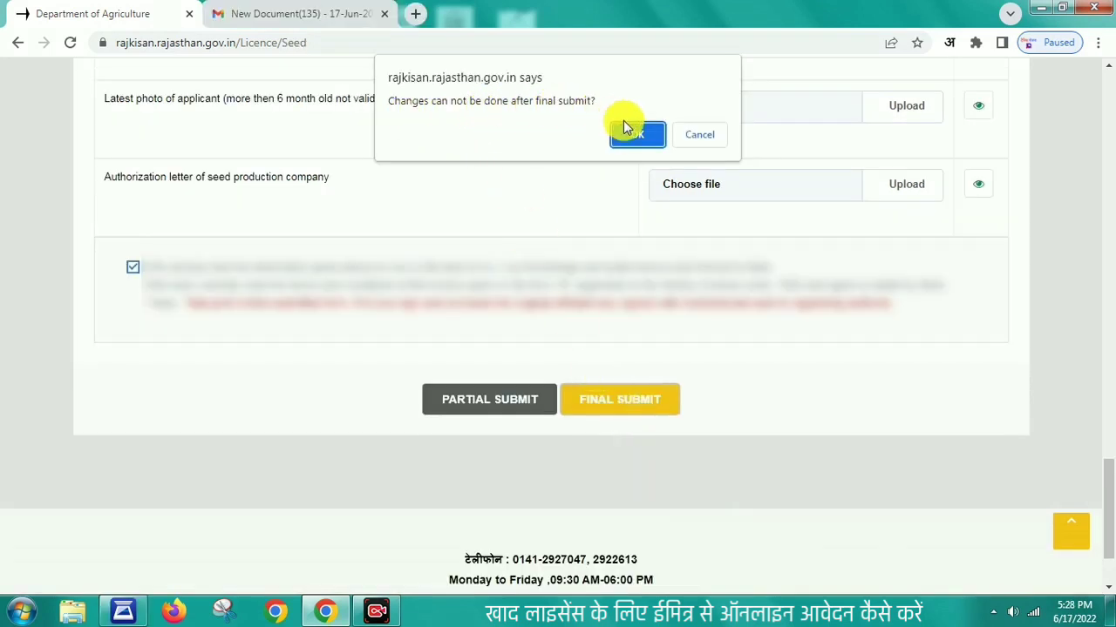
{"action": "left_click", "coordinate": [627, 131]}
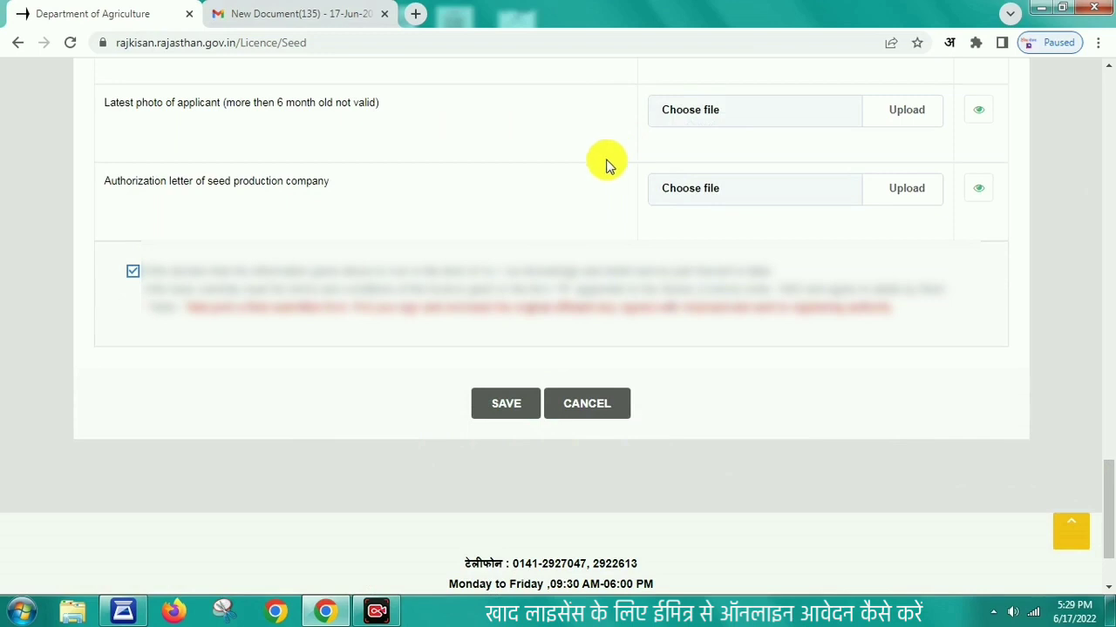
{"action": "left_click", "coordinate": [512, 412]}
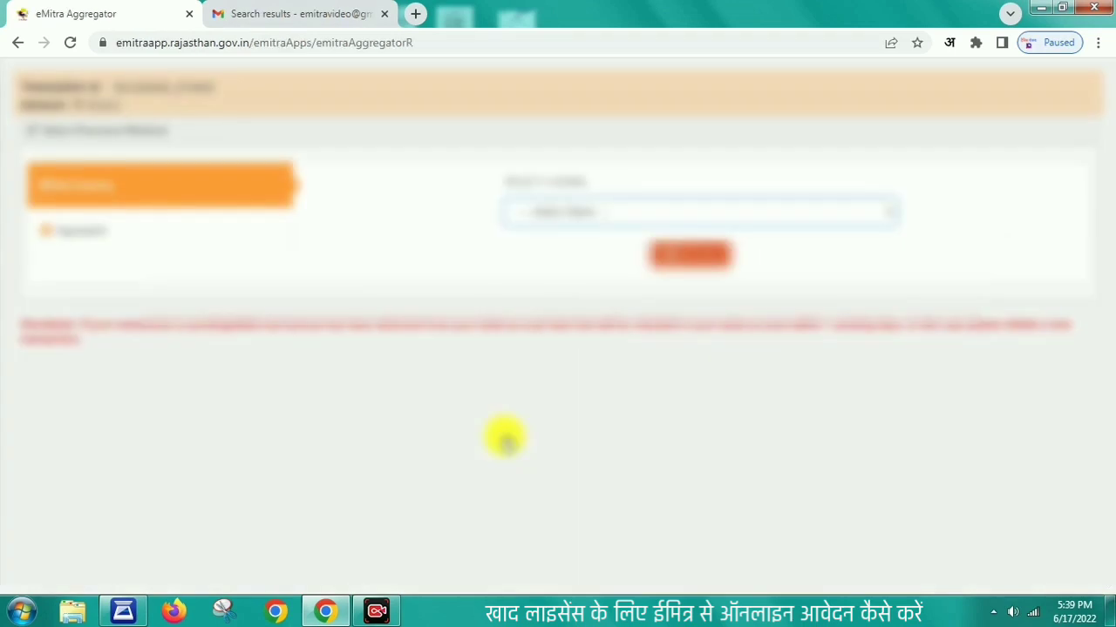
Step: Pay the fee with the second payment method through a bank chosen under Select Bank
{"action": "left_click", "coordinate": [164, 231]}
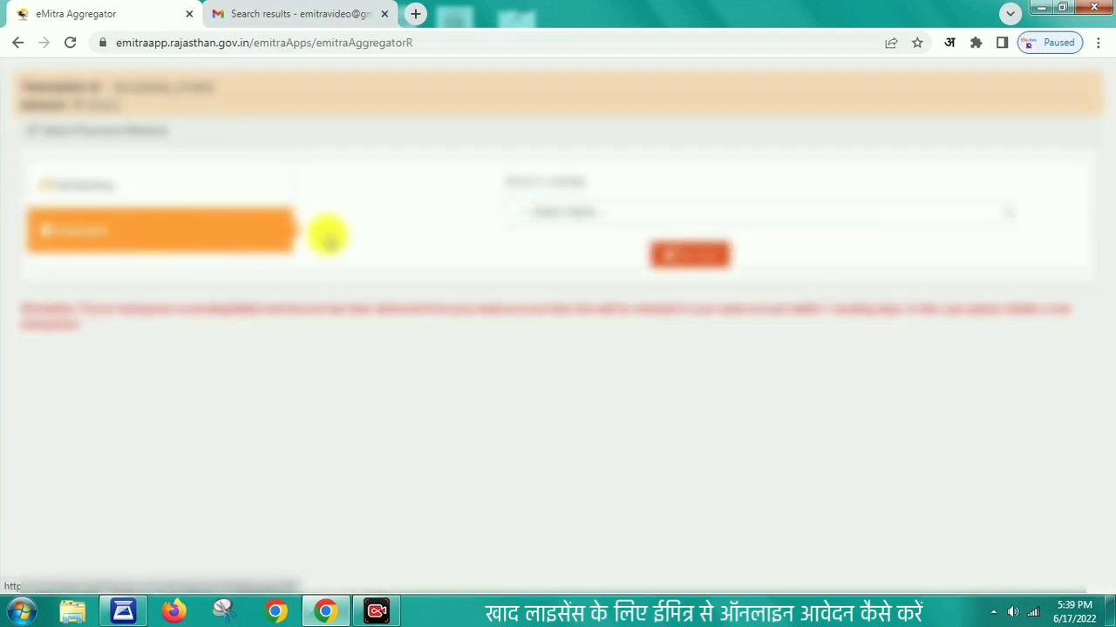
{"action": "left_click", "coordinate": [608, 212]}
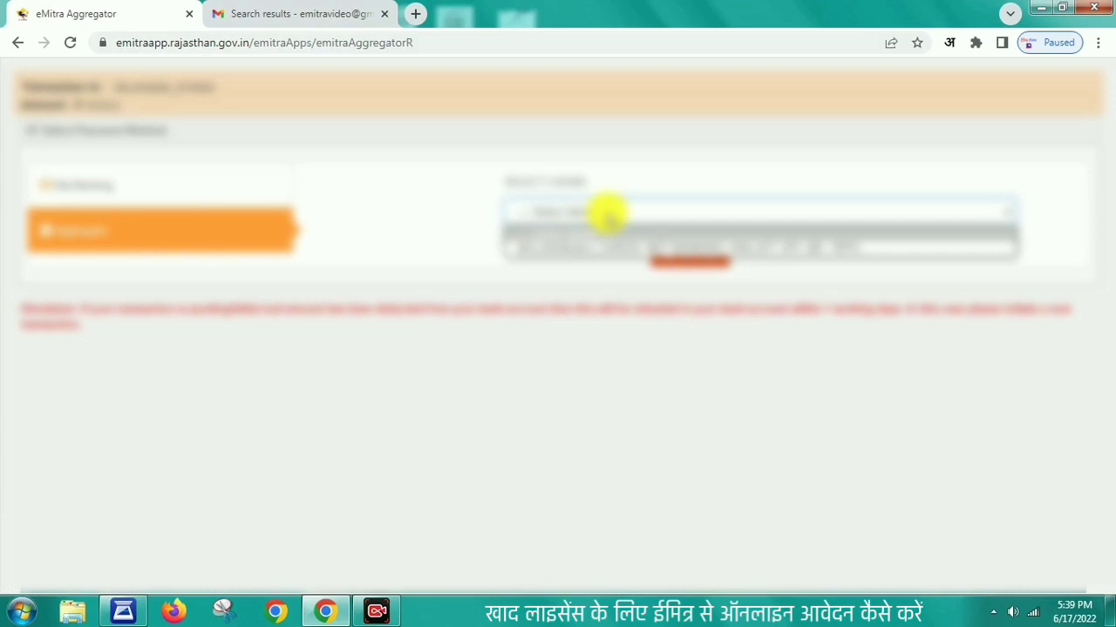
{"action": "left_click", "coordinate": [585, 247]}
{"action": "left_click", "coordinate": [662, 255]}
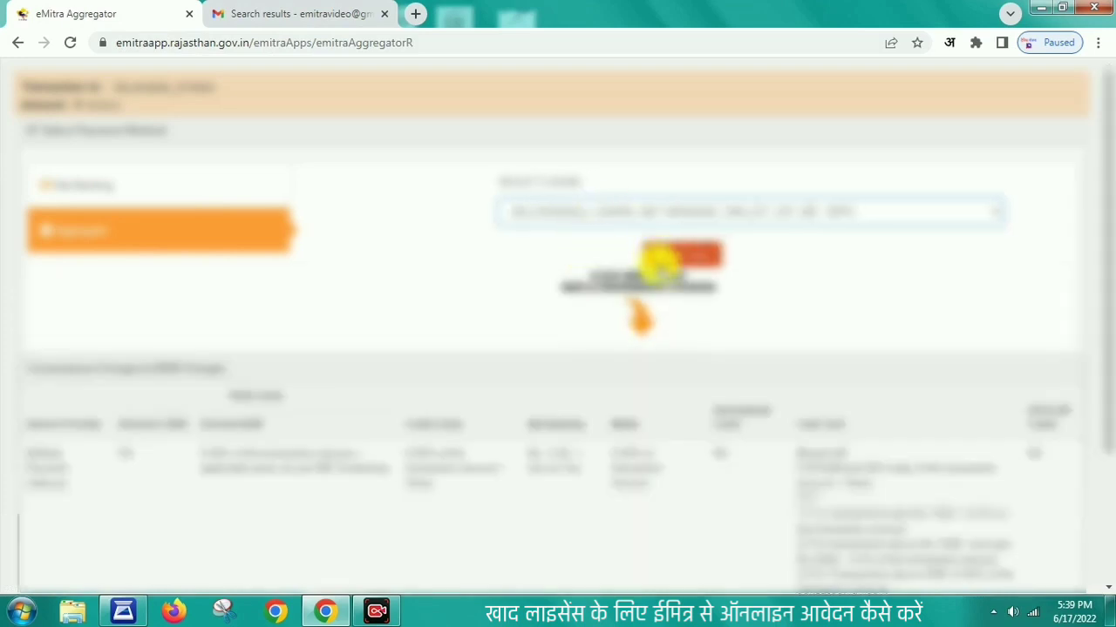
{"action": "mouse_move", "coordinate": [1106, 317]}
{"action": "left_mouse_down"}
{"action": "mouse_move", "coordinate": [1106, 464]}
{"action": "mouse_move", "coordinate": [1106, 306]}
{"action": "left_mouse_up"}
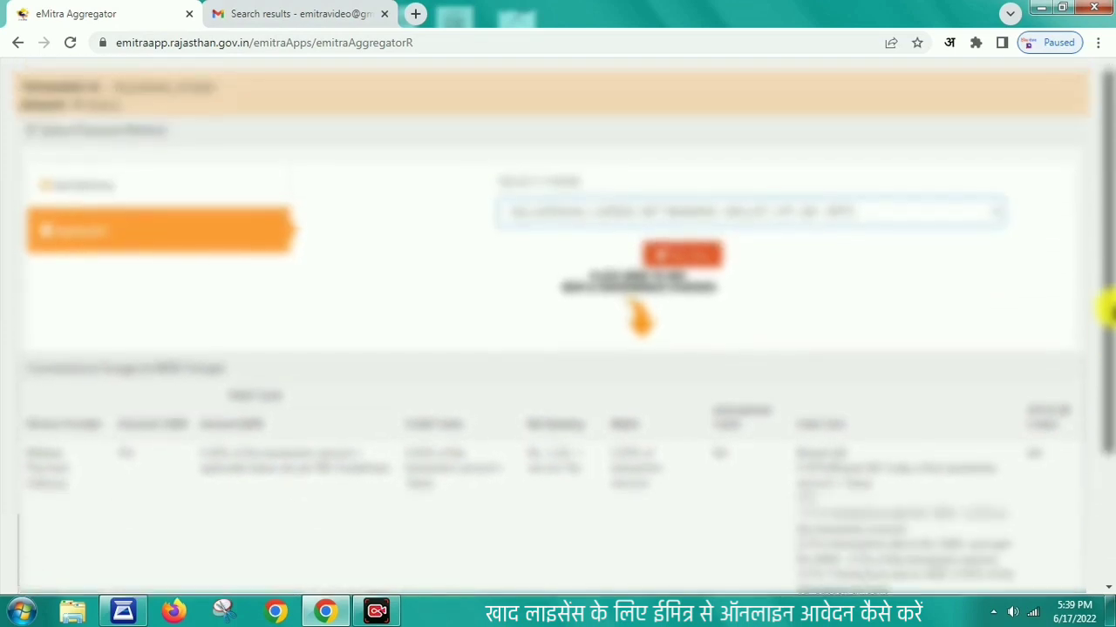
{"action": "left_click", "coordinate": [704, 251]}
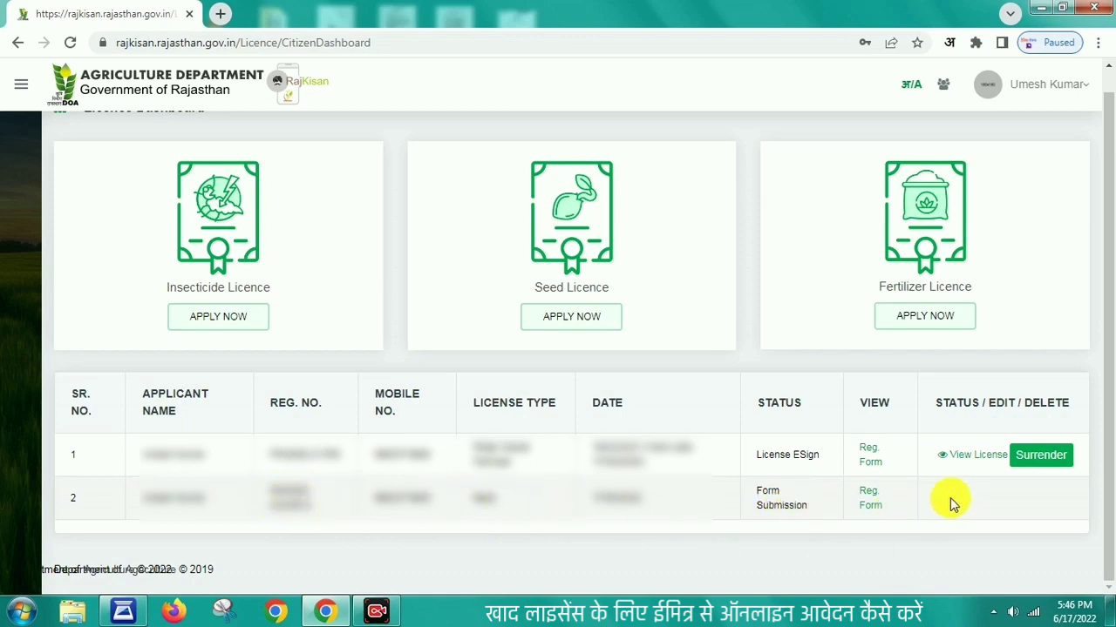
Step: Open the Reg. Form of the row-2 Form Submission application and scroll to PRINT
{"action": "left_click", "coordinate": [868, 503]}
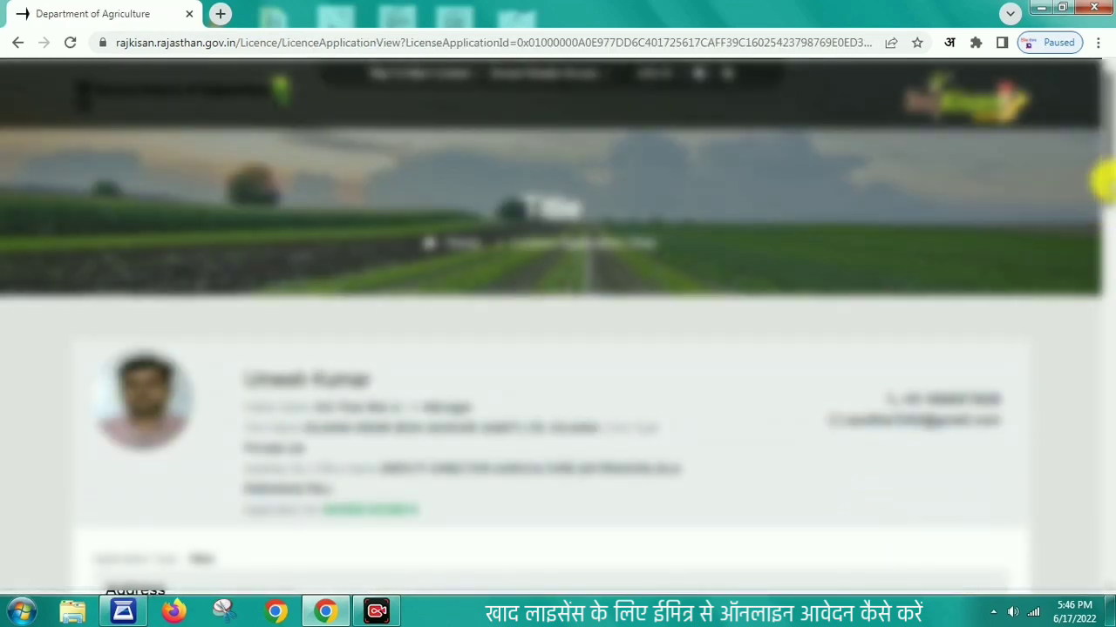
{"action": "left_click_drag", "start_coordinate": [1103, 180], "coordinate": [1105, 519]}
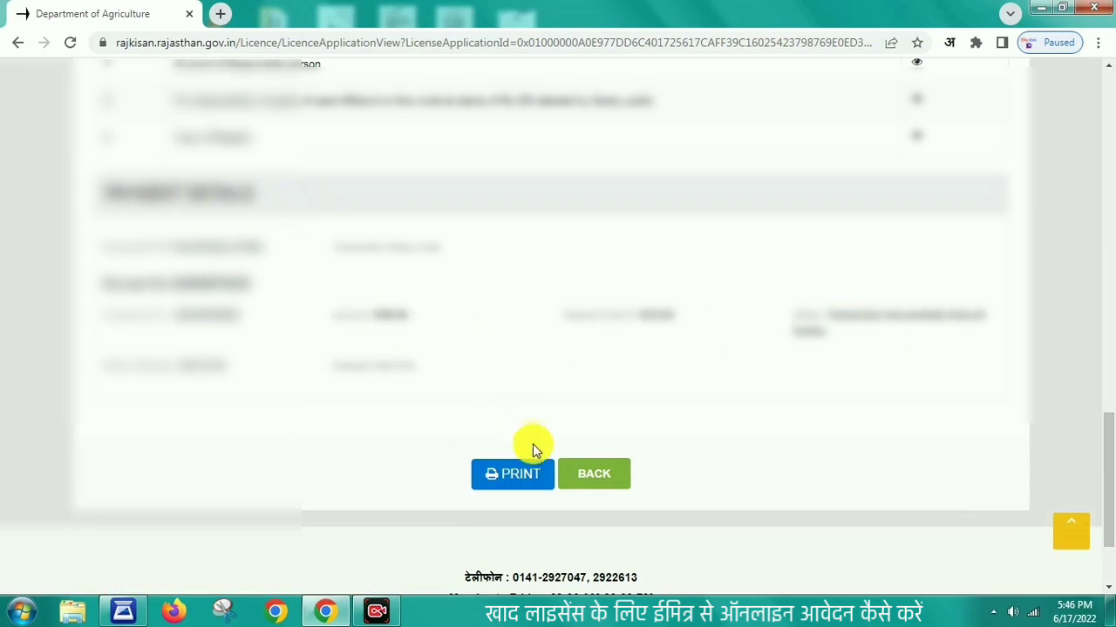
Step: Print the application with Scale set to Custom under More settings
{"action": "left_click", "coordinate": [524, 478]}
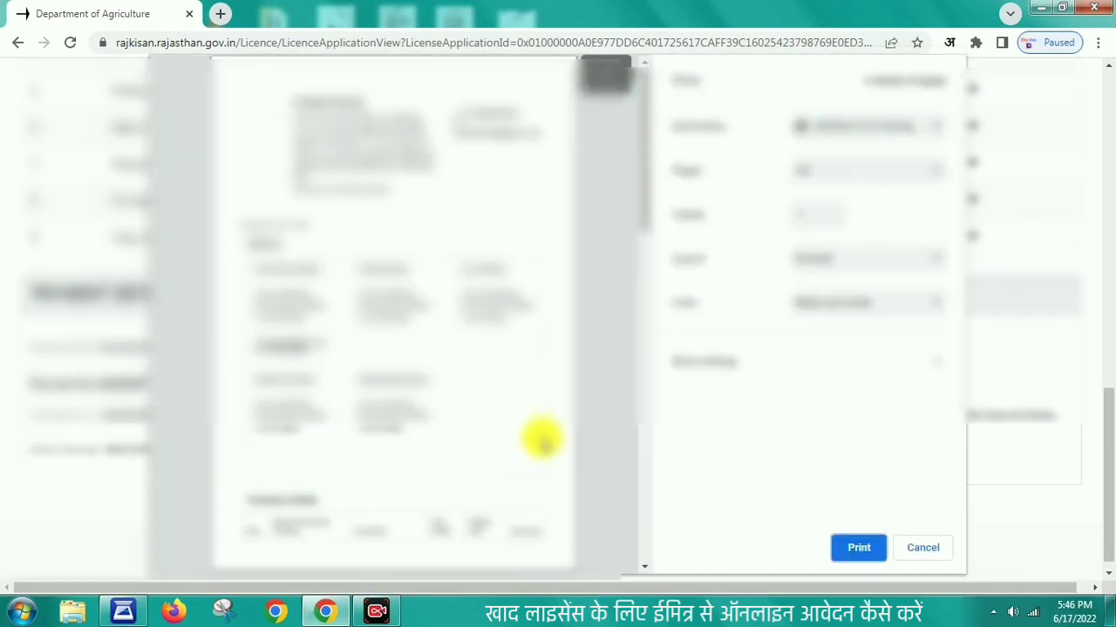
{"action": "left_click_drag", "start_coordinate": [643, 215], "coordinate": [632, 536]}
{"action": "left_click", "coordinate": [711, 376]}
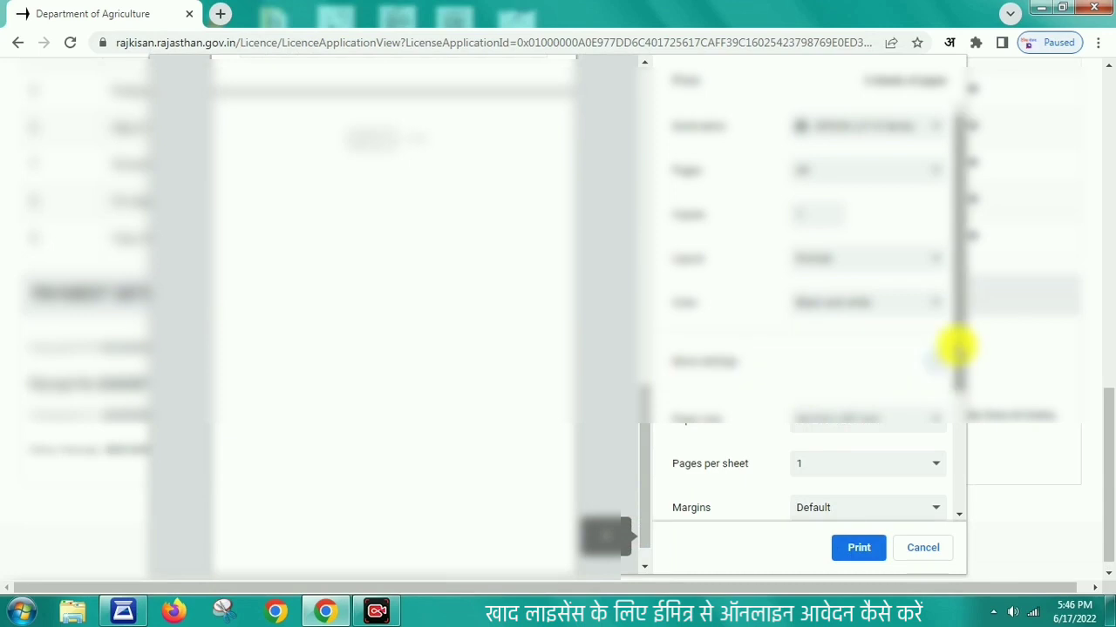
{"action": "left_click_drag", "start_coordinate": [955, 349], "coordinate": [850, 443]}
{"action": "left_click", "coordinate": [850, 443]}
{"action": "left_click", "coordinate": [854, 547]}
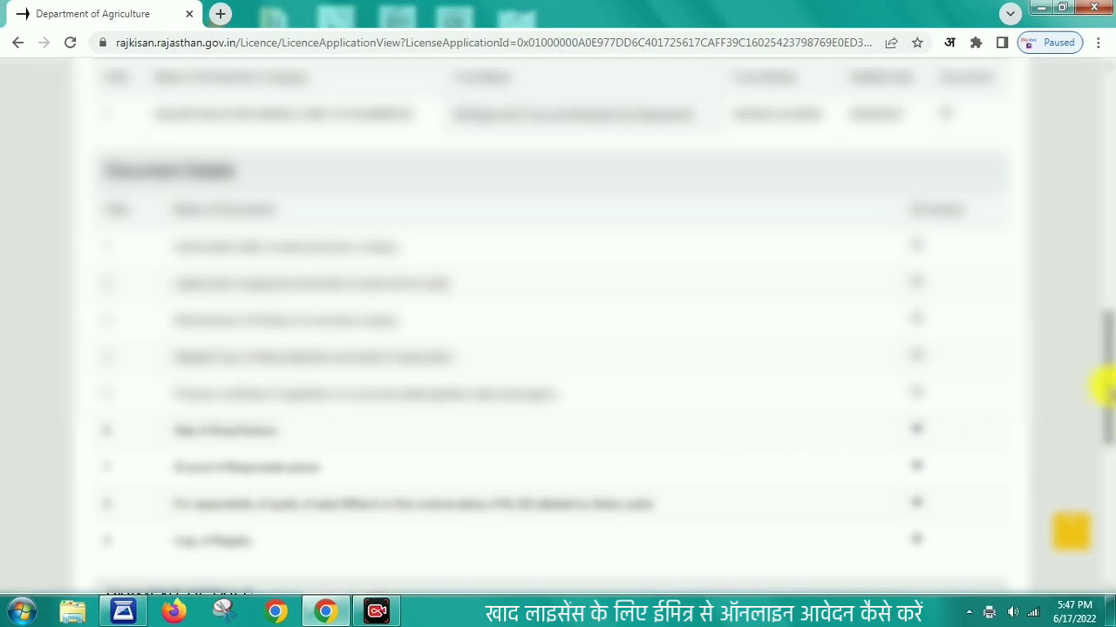
{"action": "left_click_drag", "start_coordinate": [1105, 388], "coordinate": [1105, 150]}
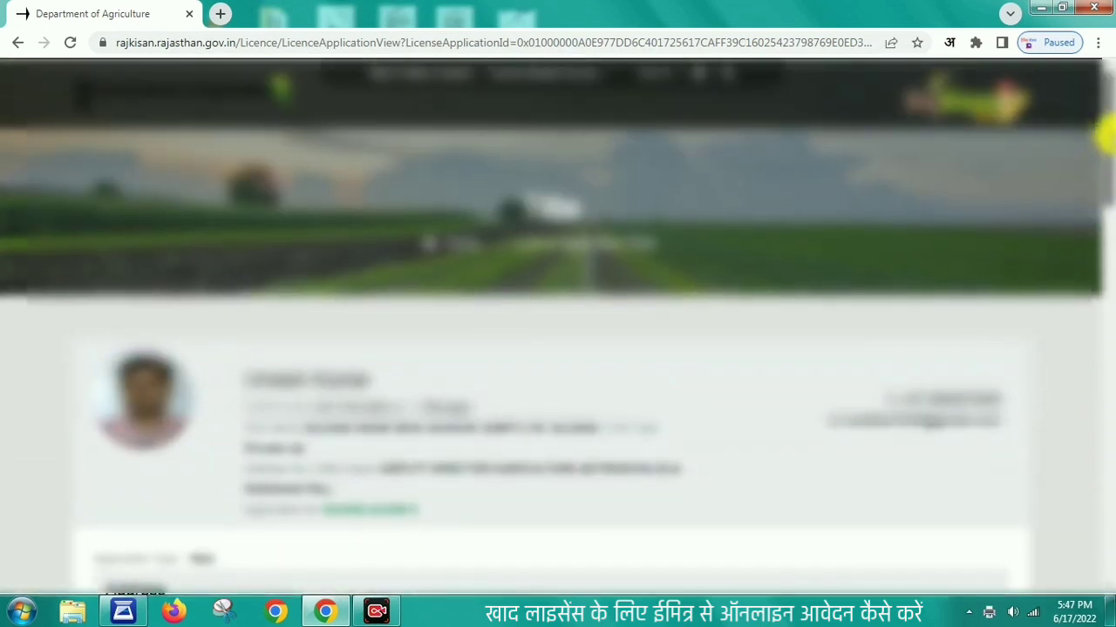